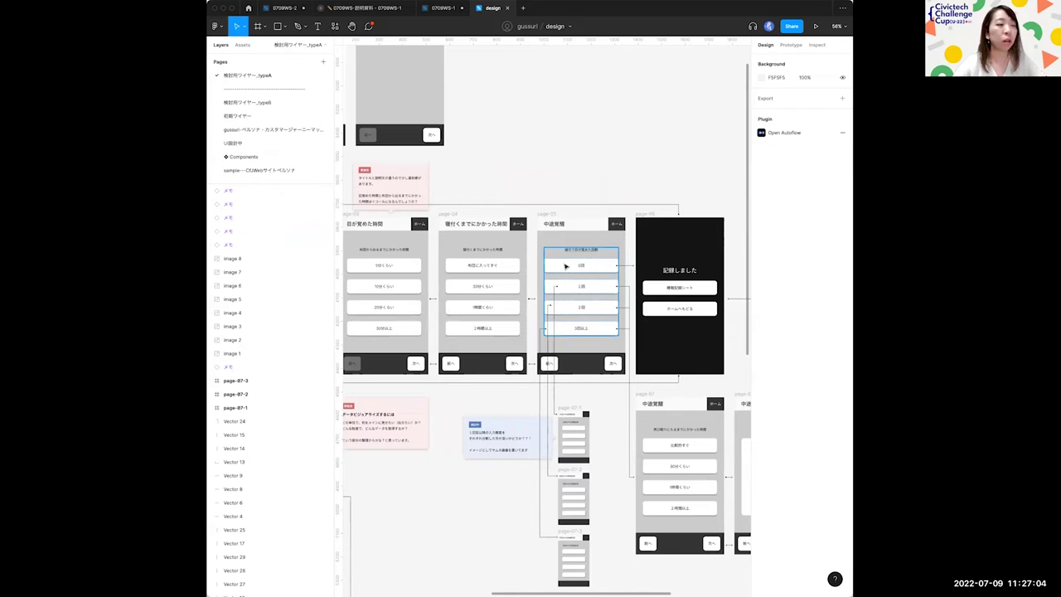
Examine the 中途覚醒 wireframes from page-05 to page-08 and how they link to the 記録しました screen.
{"action": "left_click", "coordinate": [630, 333]}
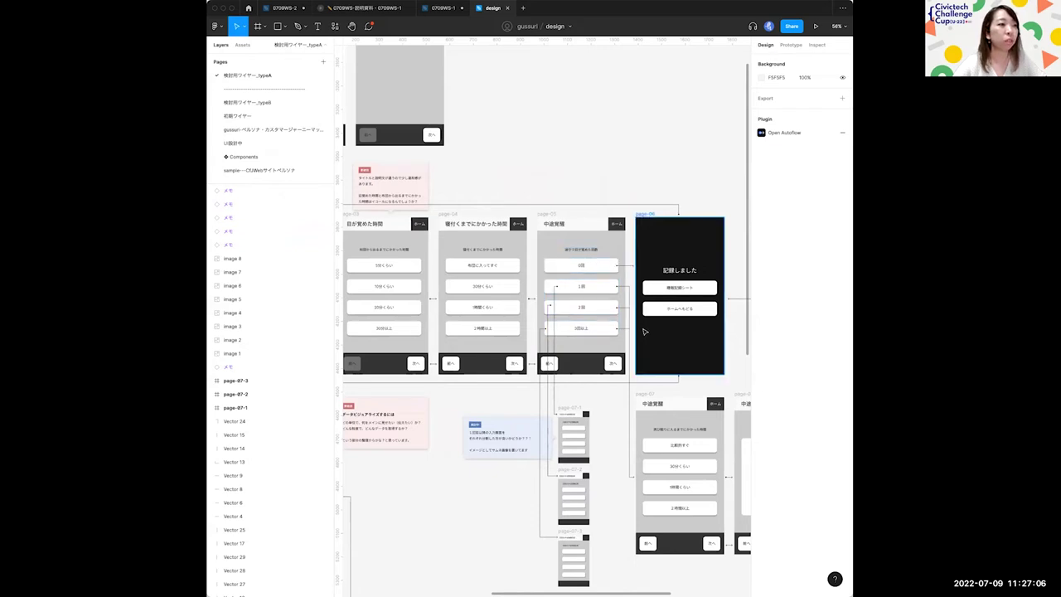
{"action": "scroll", "coordinate": [660, 328], "scroll_direction": "down", "scroll_amount": 2}
{"action": "scroll", "coordinate": [659, 329], "scroll_direction": "down", "scroll_amount": 3}
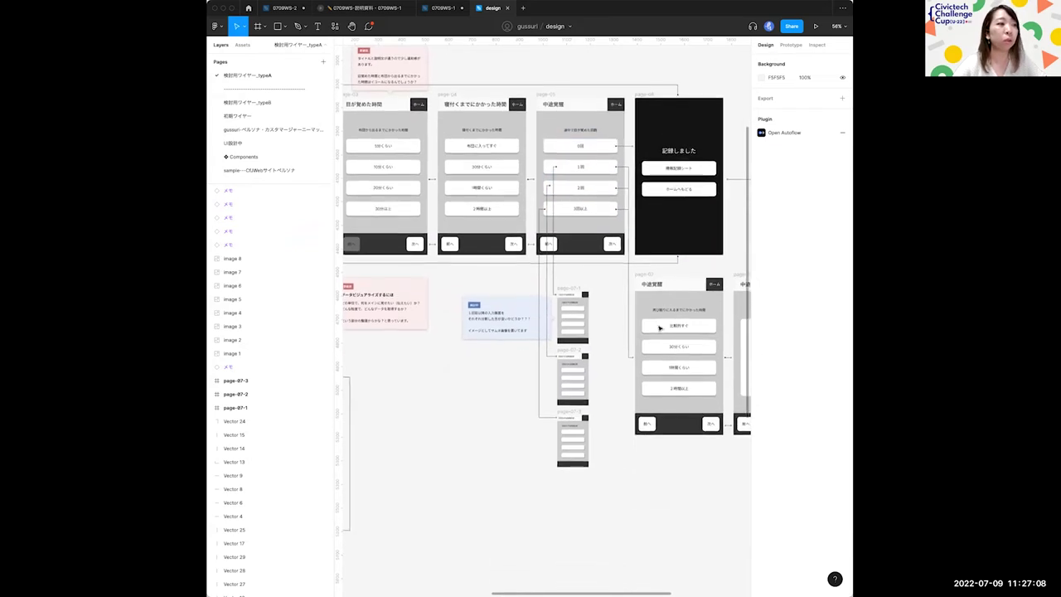
{"action": "scroll", "coordinate": [655, 315], "scroll_direction": "right", "scroll_amount": 5}
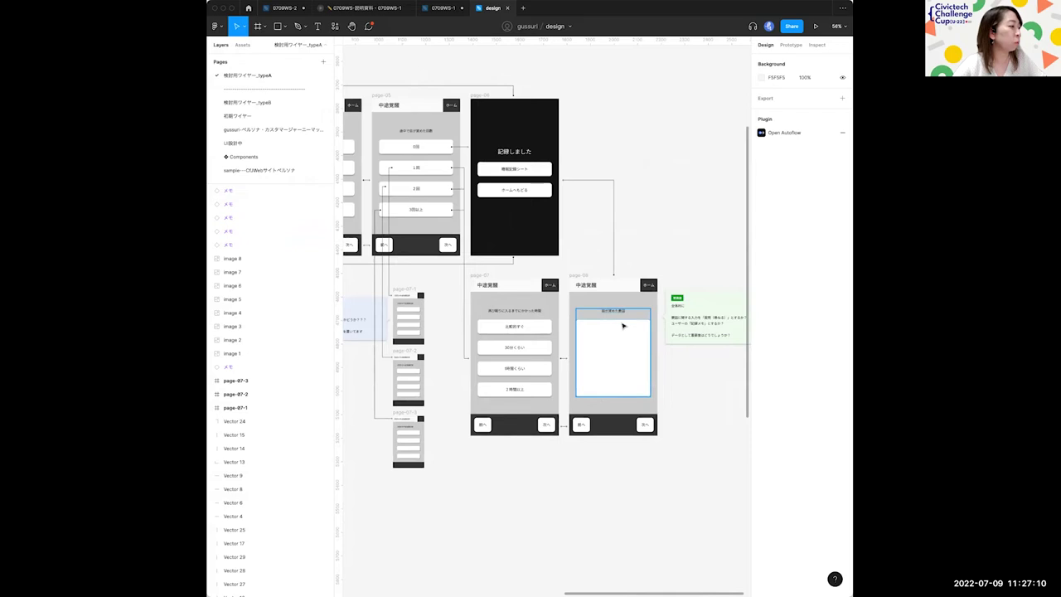
{"action": "scroll", "coordinate": [624, 326], "scroll_direction": "left", "scroll_amount": 5}
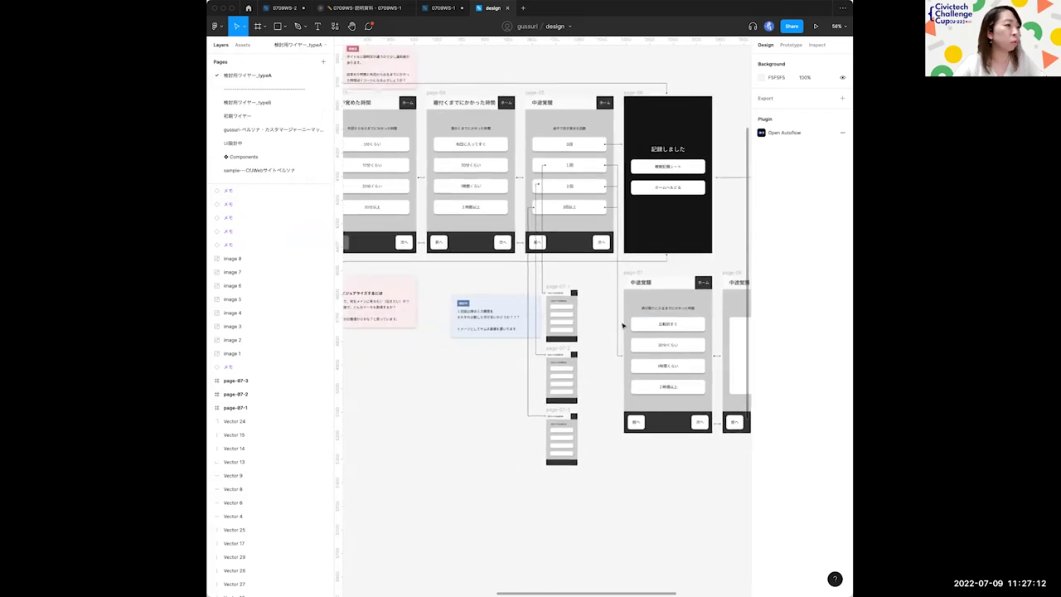
{"action": "scroll", "coordinate": [623, 326], "scroll_direction": "up", "scroll_amount": 3}
{"action": "scroll", "coordinate": [624, 326], "scroll_direction": "left", "scroll_amount": 10}
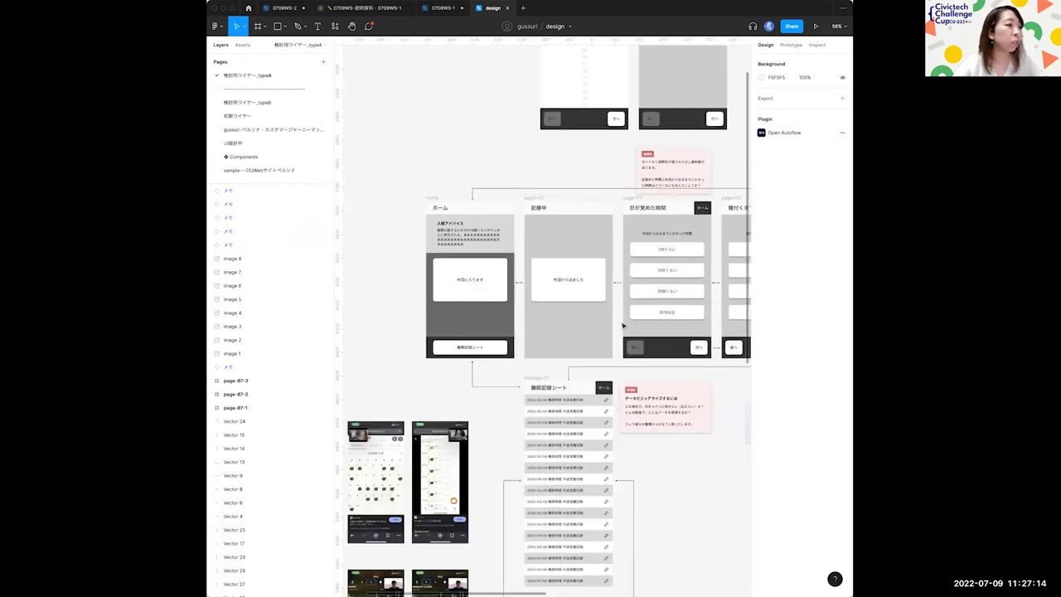
Examine the 睡眠記録シート list wireframe and the 睡眠記録の編集 form below it.
{"action": "scroll", "coordinate": [624, 326], "scroll_direction": "down", "scroll_amount": 3}
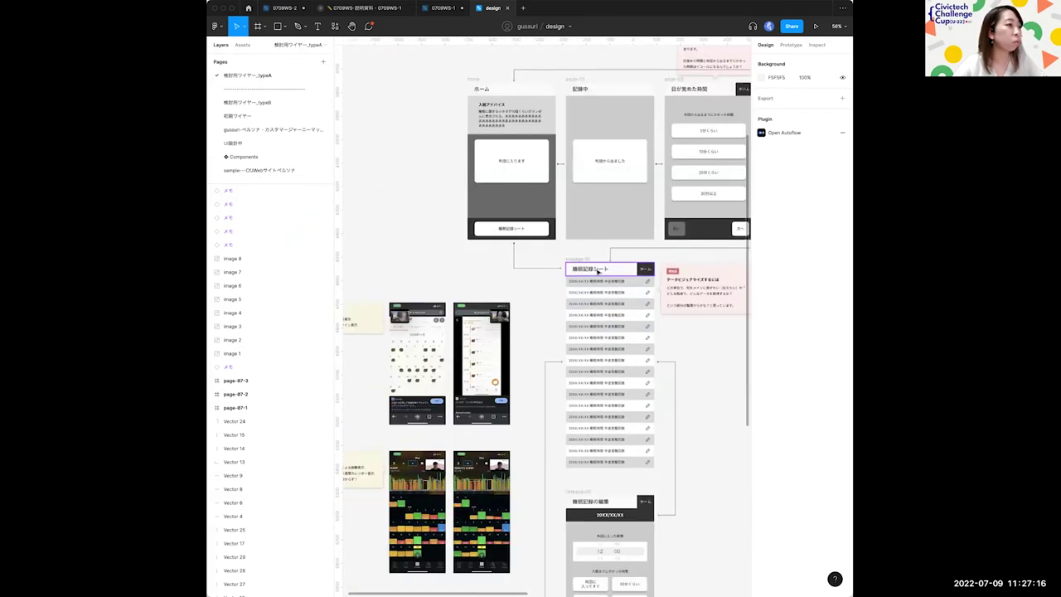
{"action": "scroll", "coordinate": [602, 327], "scroll_direction": "down", "scroll_amount": 3}
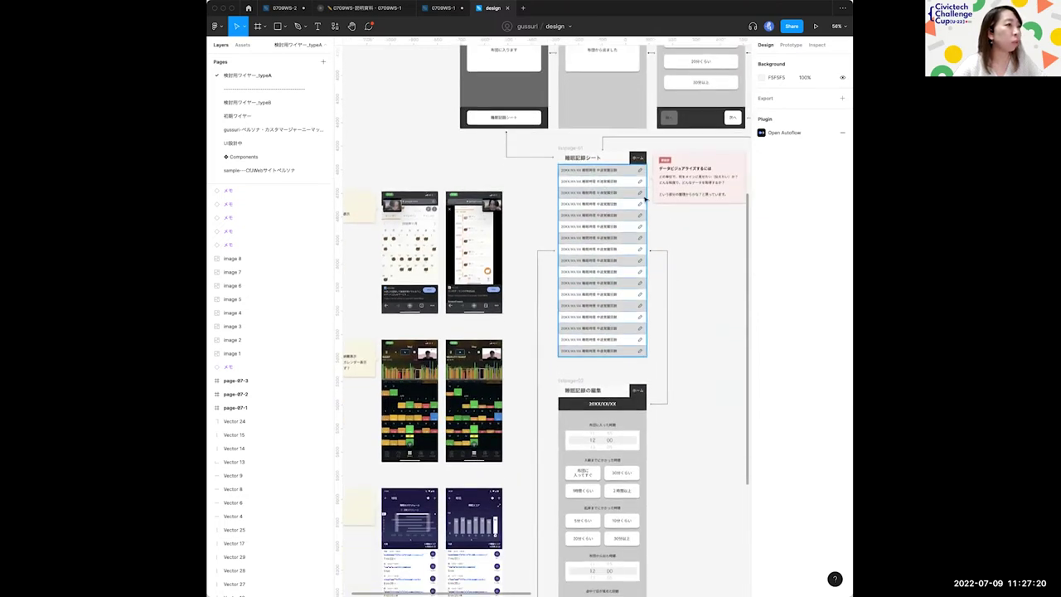
{"action": "scroll", "coordinate": [618, 253], "scroll_direction": "down", "scroll_amount": 6}
{"action": "scroll", "coordinate": [603, 272], "scroll_direction": "down", "scroll_amount": 1}
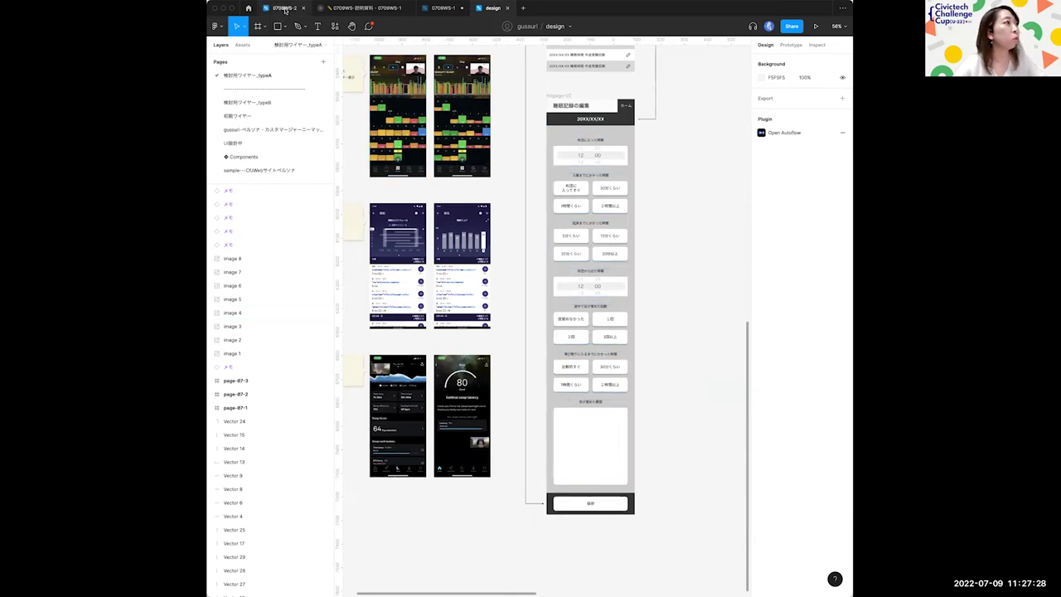
Switch to the 0709WS-1 file and examine its サンプル screens, 素材 parts and empty prototype frames.
{"action": "left_click", "coordinate": [443, 9]}
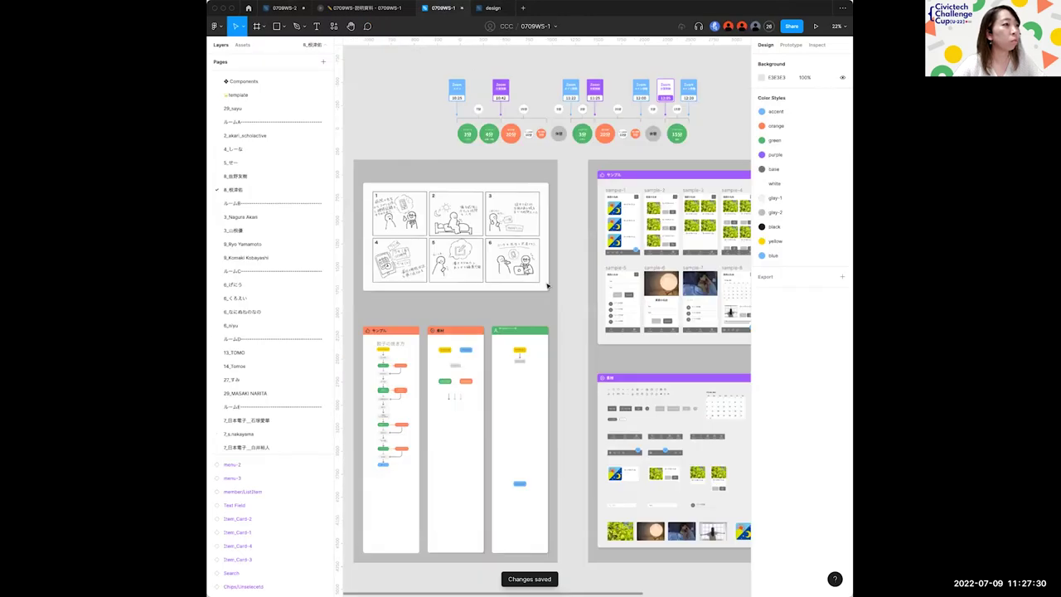
{"action": "scroll", "coordinate": [547, 286], "scroll_direction": "right", "scroll_amount": 3}
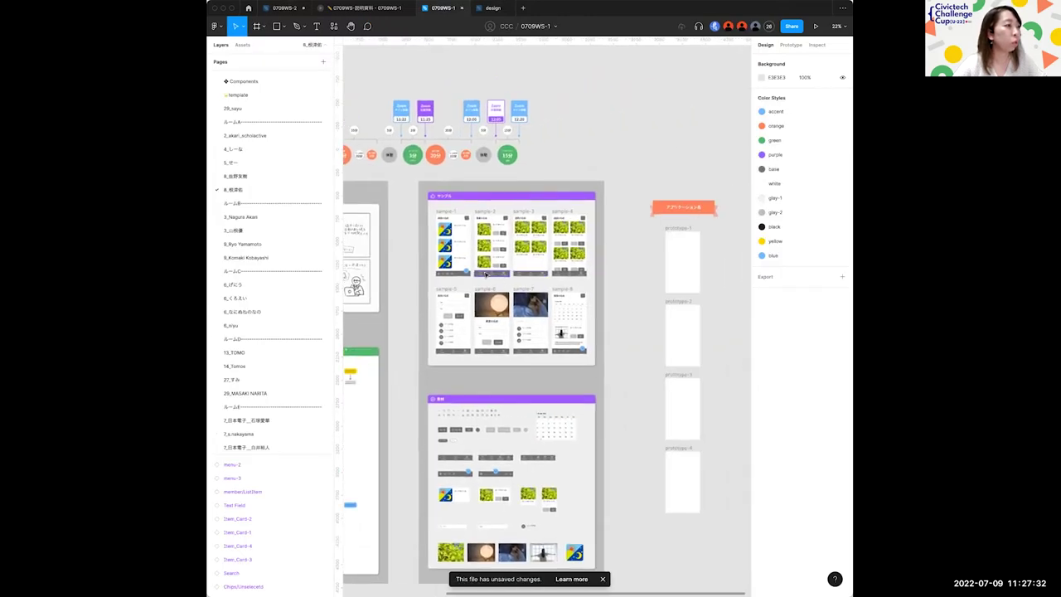
{"action": "scroll", "coordinate": [485, 275], "scroll_direction": "up", "scroll_amount": 5}
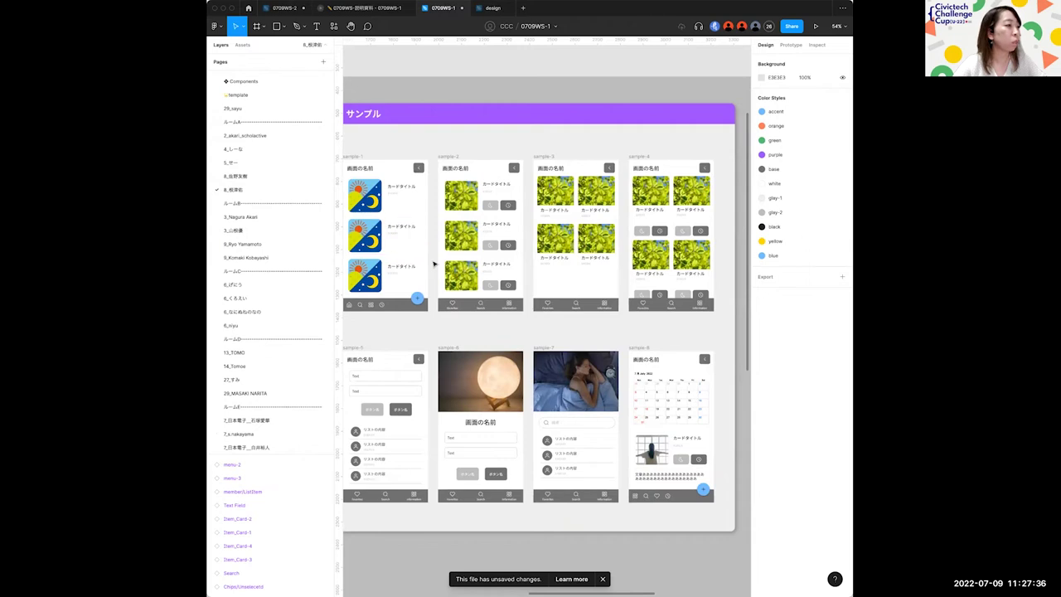
{"action": "scroll", "coordinate": [432, 264], "scroll_direction": "down", "scroll_amount": 10}
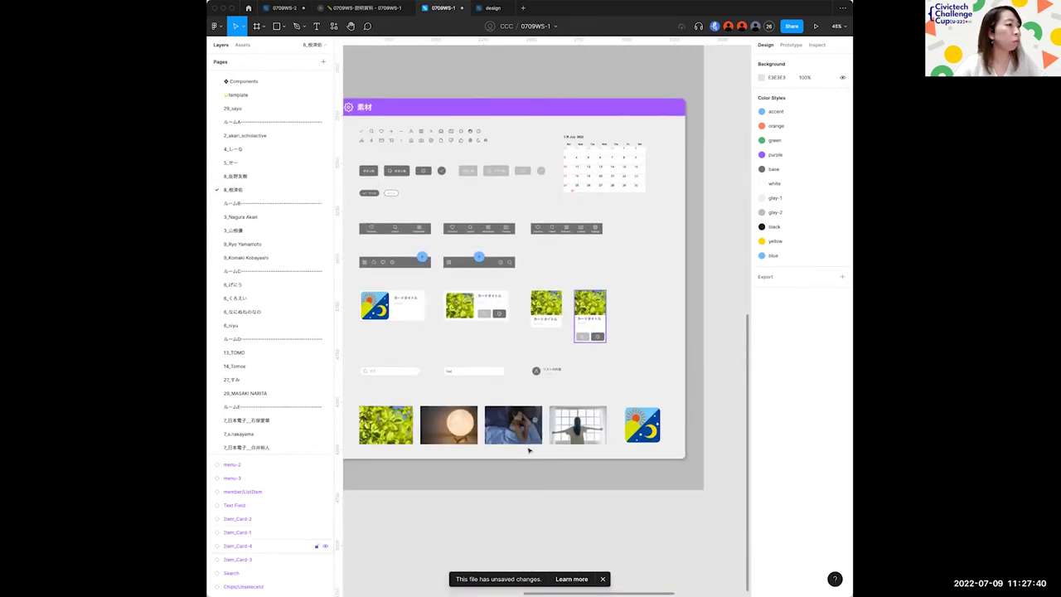
{"action": "scroll", "coordinate": [442, 397], "scroll_direction": "down", "scroll_amount": 6}
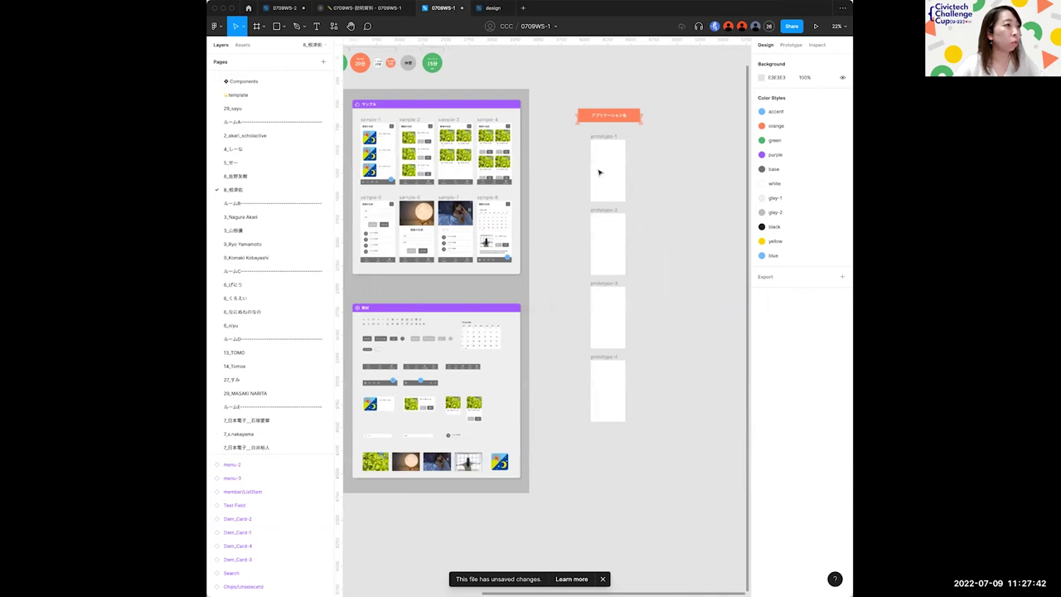
{"action": "scroll", "coordinate": [607, 148], "scroll_direction": "up", "scroll_amount": 3}
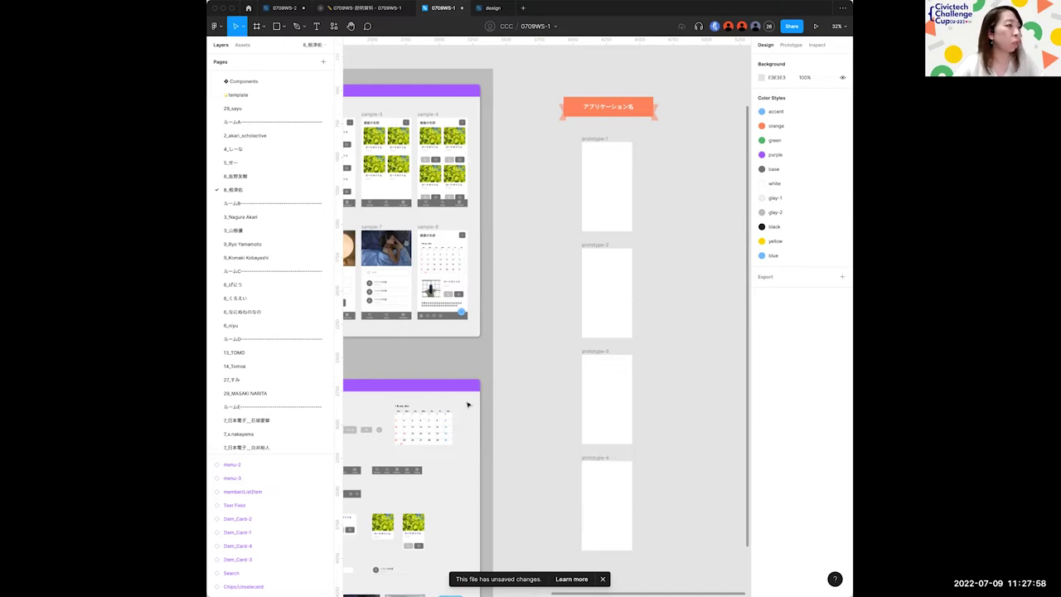
{"action": "scroll", "coordinate": [428, 368], "scroll_direction": "down", "scroll_amount": 3}
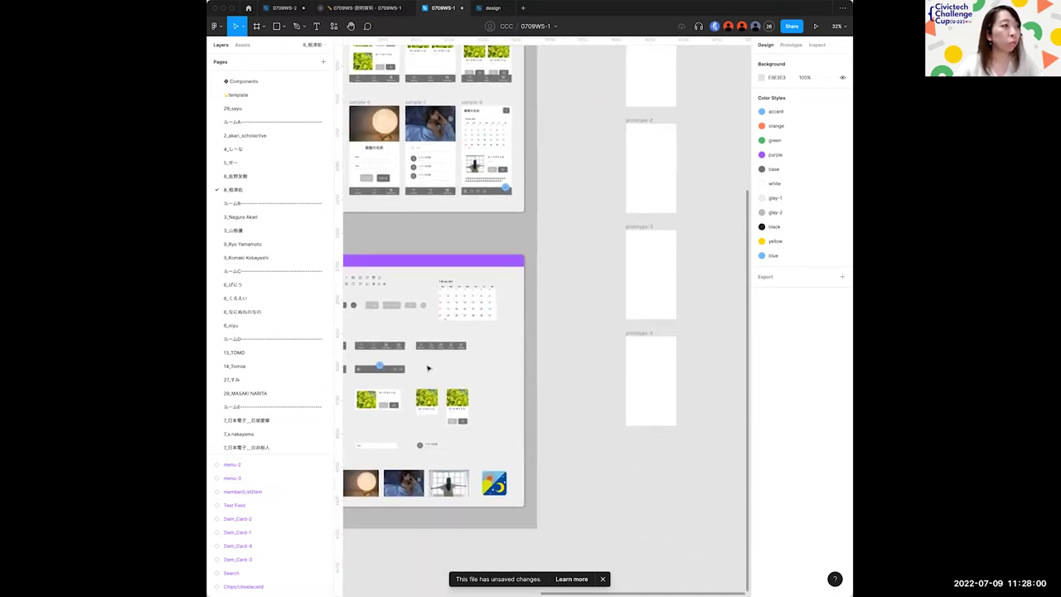
{"action": "scroll", "coordinate": [428, 368], "scroll_direction": "up", "scroll_amount": 3}
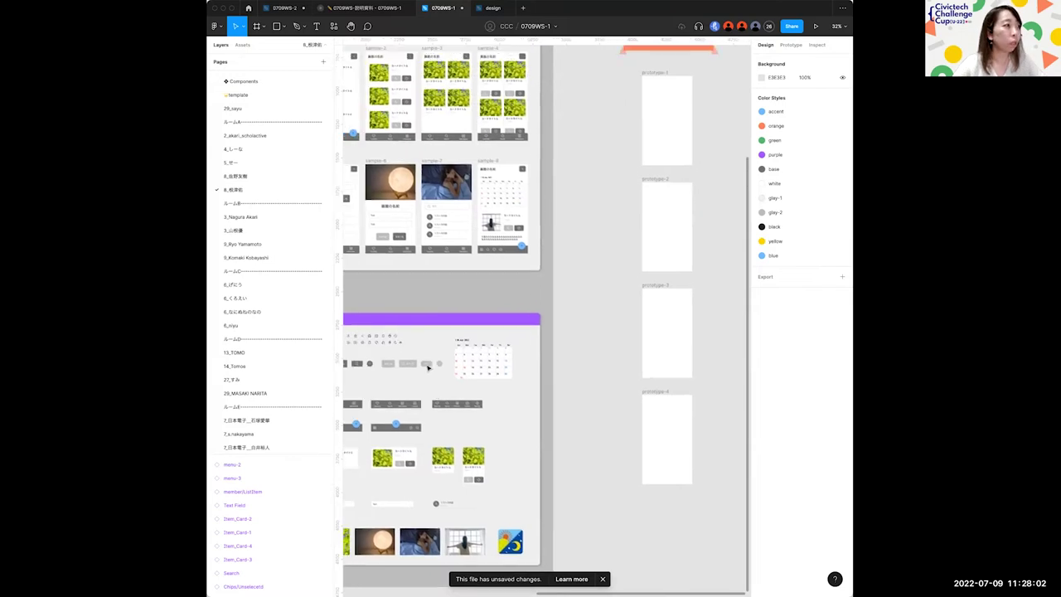
{"action": "scroll", "coordinate": [440, 227], "scroll_direction": "up", "scroll_amount": 5}
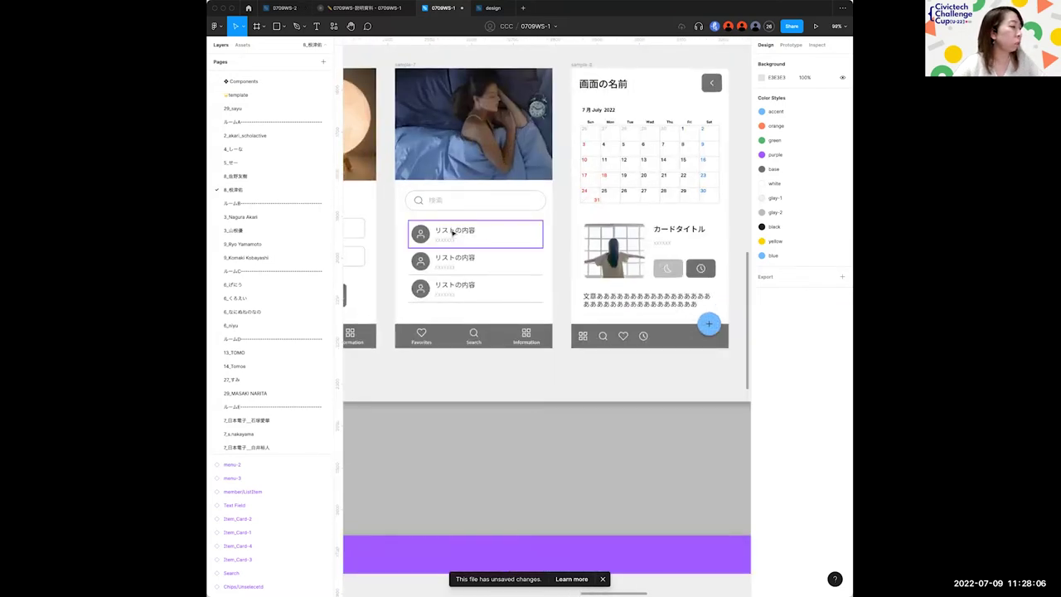
Open the first リストの内容 text in the sample-7 screen for editing.
{"action": "double_click", "coordinate": [453, 234]}
{"action": "double_click", "coordinate": [452, 232]}
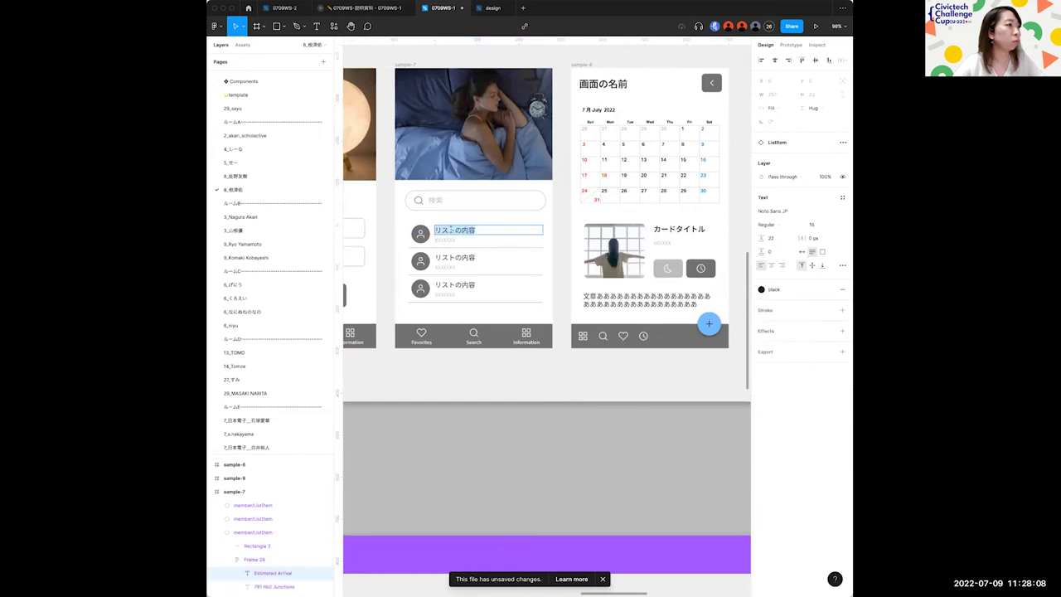
{"action": "scroll", "coordinate": [451, 230], "scroll_direction": "down", "scroll_amount": 4}
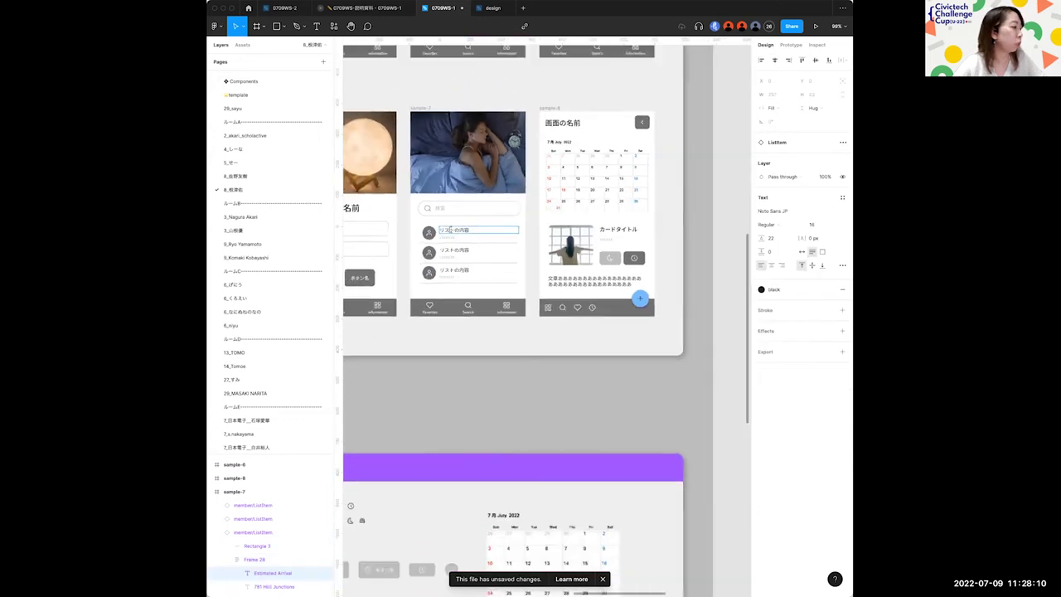
Compare the sample screens with the empty prototype frames and open the template page.
{"action": "scroll", "coordinate": [651, 293], "scroll_direction": "down", "scroll_amount": 3}
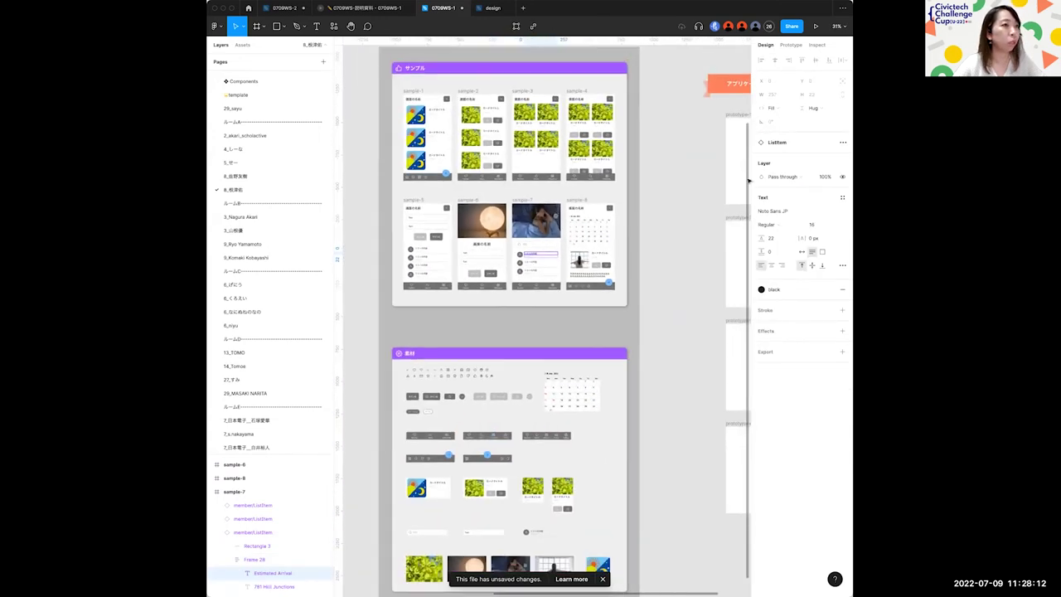
{"action": "scroll", "coordinate": [723, 160], "scroll_direction": "right", "scroll_amount": 2}
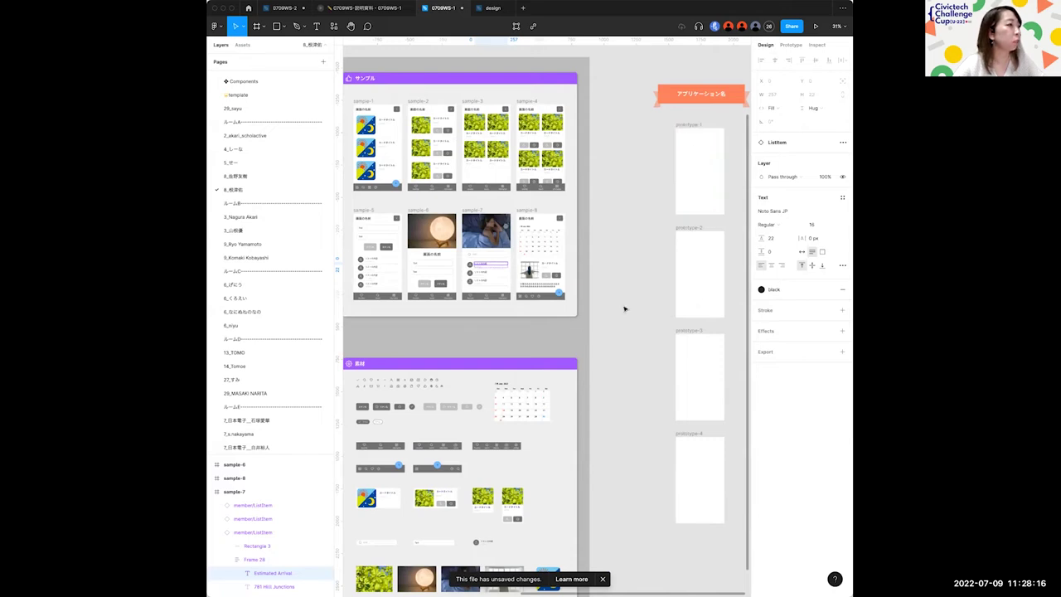
{"action": "left_click", "coordinate": [263, 96]}
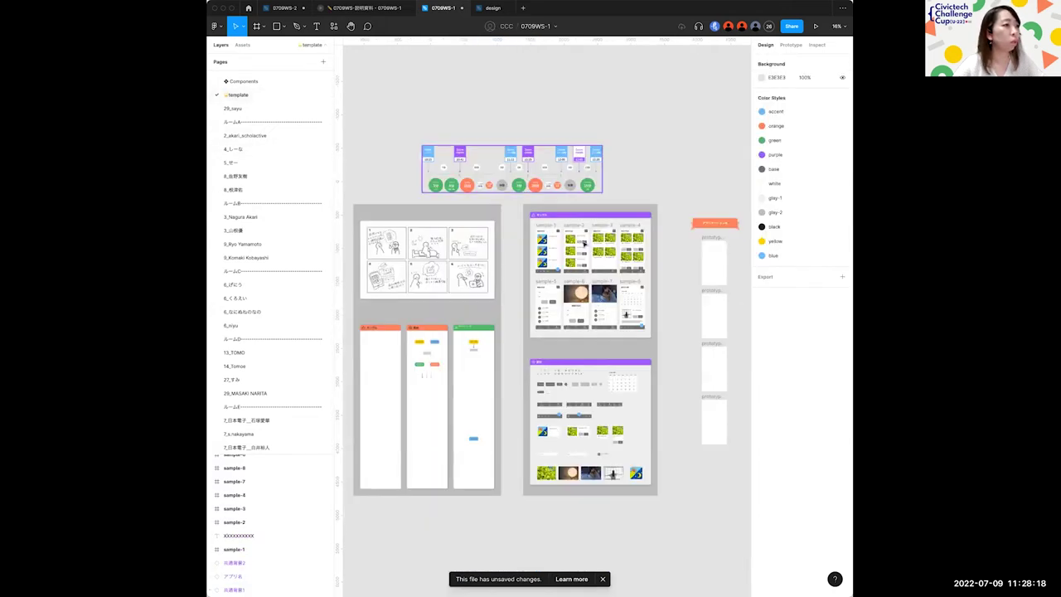
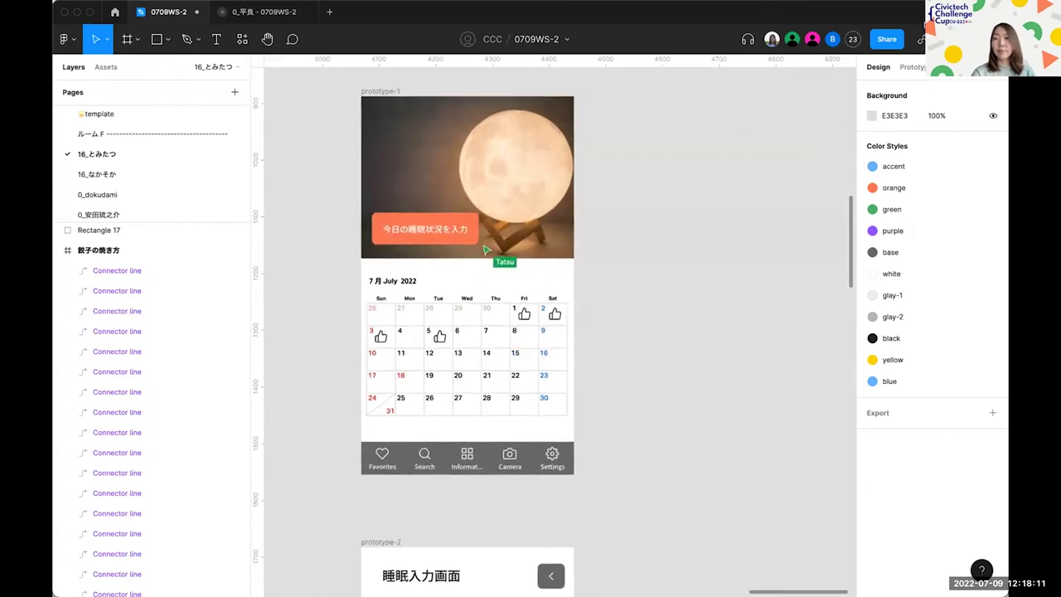
Review the participant's prototype-1 calendar screen and prototype-2 睡眠入力画面 in the 0709WS-2 file.
{"action": "scroll", "coordinate": [622, 208], "scroll_direction": "up", "scroll_amount": 2}
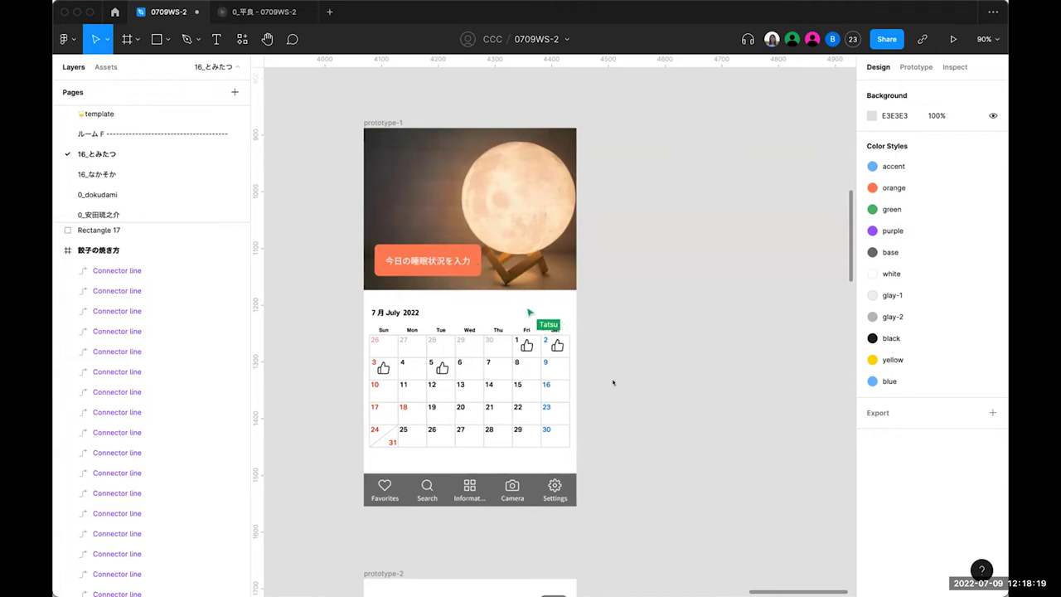
{"action": "scroll", "coordinate": [613, 382], "scroll_direction": "left", "scroll_amount": 2}
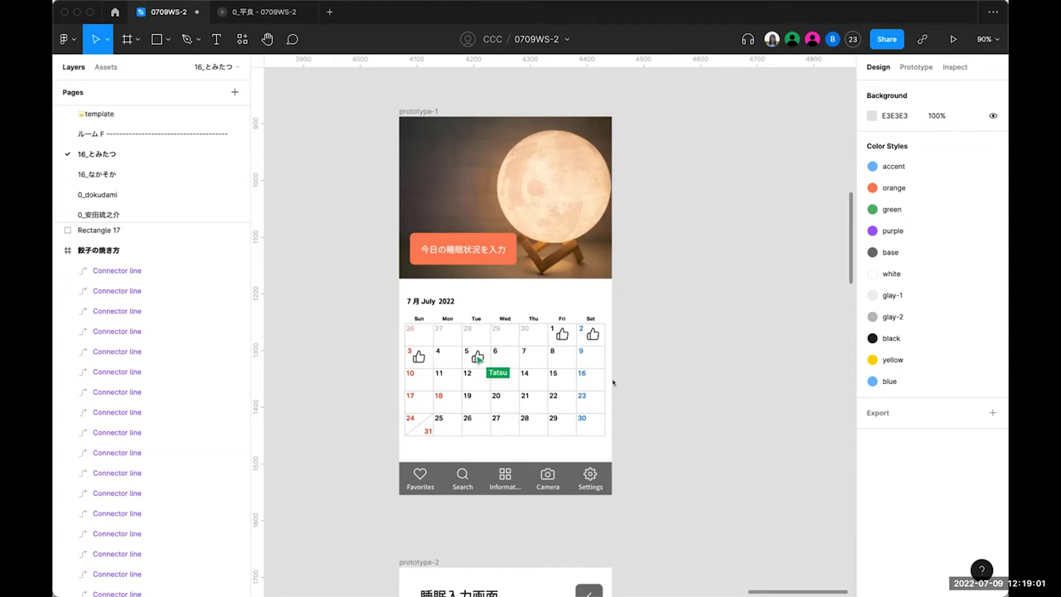
{"action": "scroll", "coordinate": [613, 382], "scroll_direction": "down", "scroll_amount": 3}
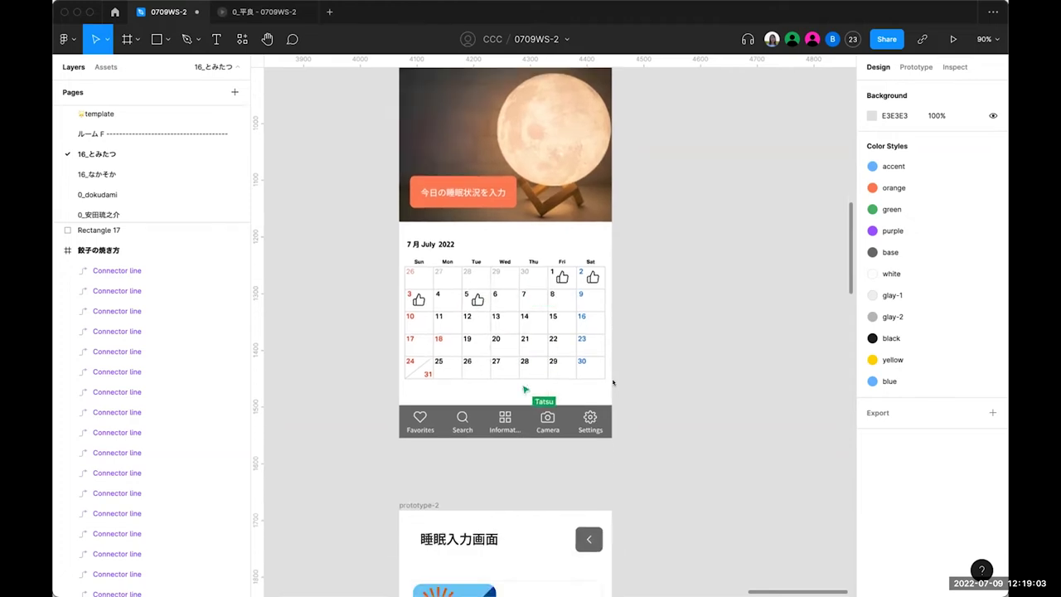
{"action": "scroll", "coordinate": [613, 382], "scroll_direction": "down", "scroll_amount": 10}
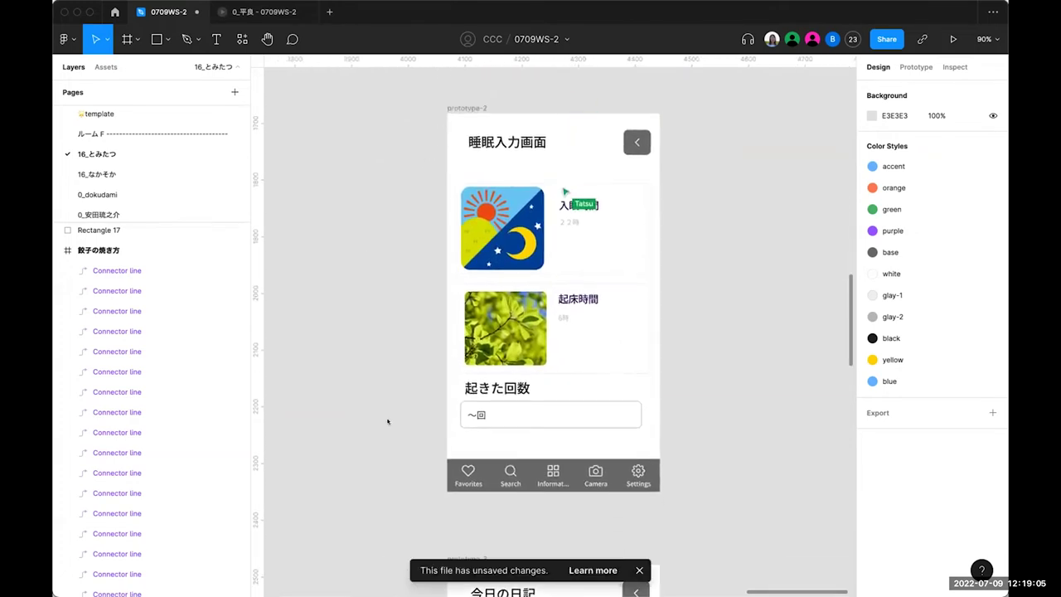
{"action": "scroll", "coordinate": [383, 421], "scroll_direction": "right", "scroll_amount": 2}
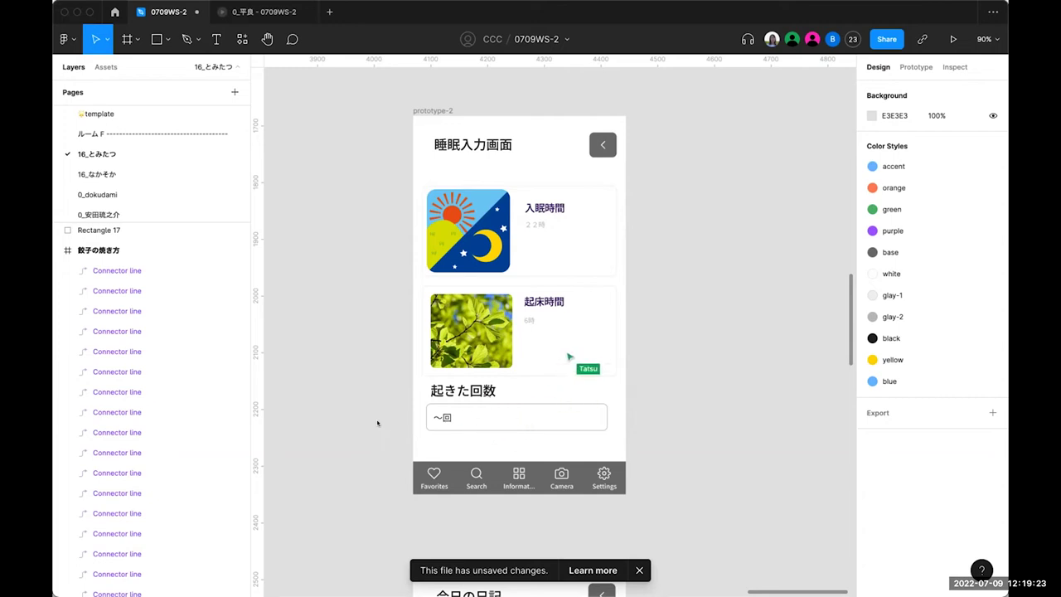
{"action": "scroll", "coordinate": [377, 422], "scroll_direction": "down", "scroll_amount": 3}
{"action": "scroll", "coordinate": [379, 421], "scroll_direction": "up", "scroll_amount": 1}
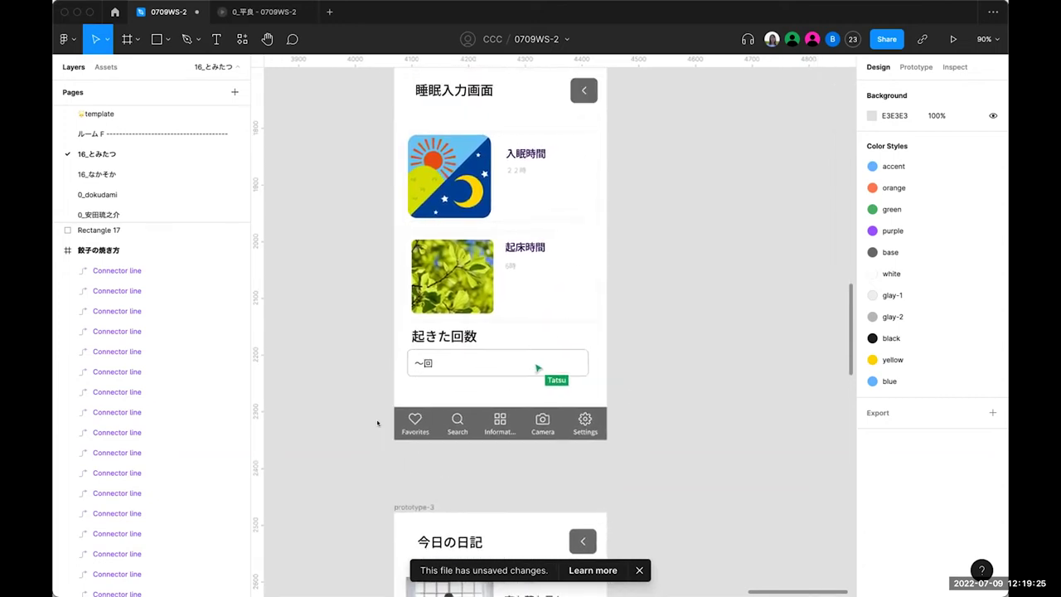
Review the prototype-3 今日の日記 screen and the prototype-4 frame, ending with an overview of the prototype column.
{"action": "scroll", "coordinate": [377, 423], "scroll_direction": "down", "scroll_amount": 5}
{"action": "scroll", "coordinate": [361, 443], "scroll_direction": "down", "scroll_amount": 1}
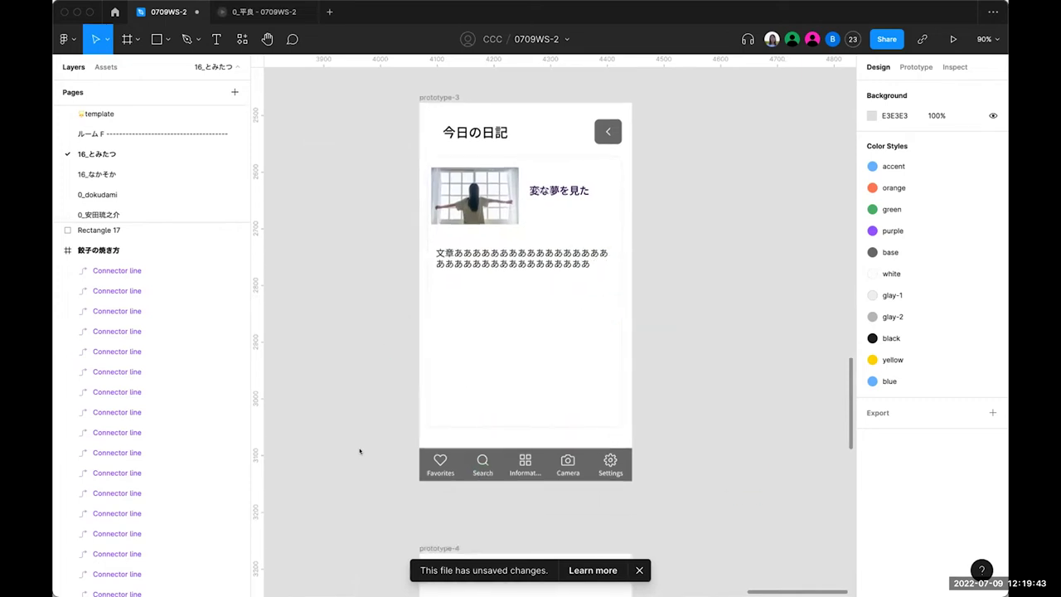
{"action": "scroll", "coordinate": [360, 450], "scroll_direction": "down", "scroll_amount": 5}
{"action": "scroll", "coordinate": [360, 450], "scroll_direction": "down", "scroll_amount": 5}
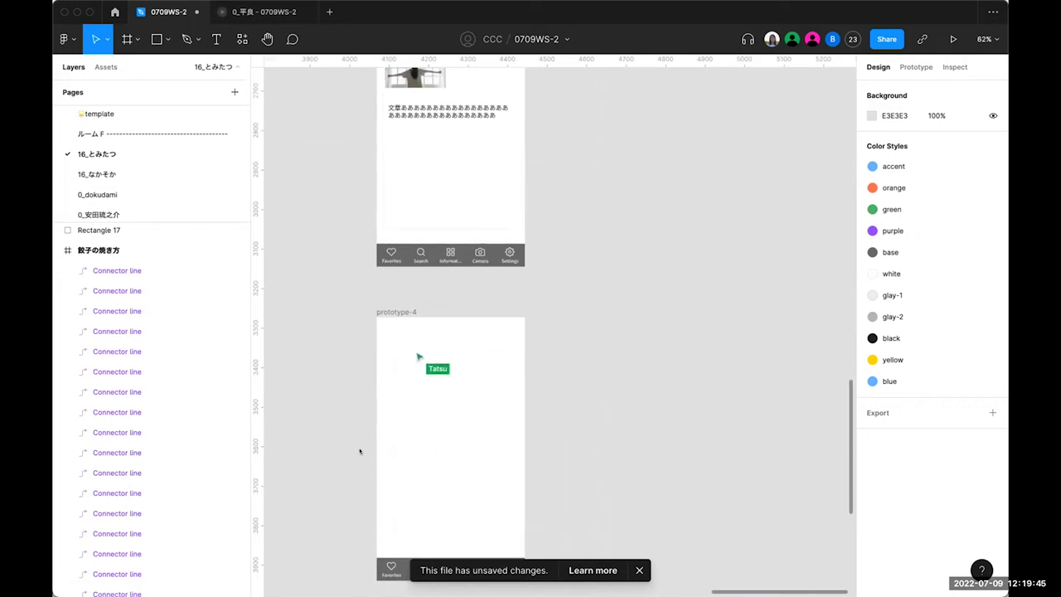
{"action": "scroll", "coordinate": [360, 451], "scroll_direction": "down", "scroll_amount": 1}
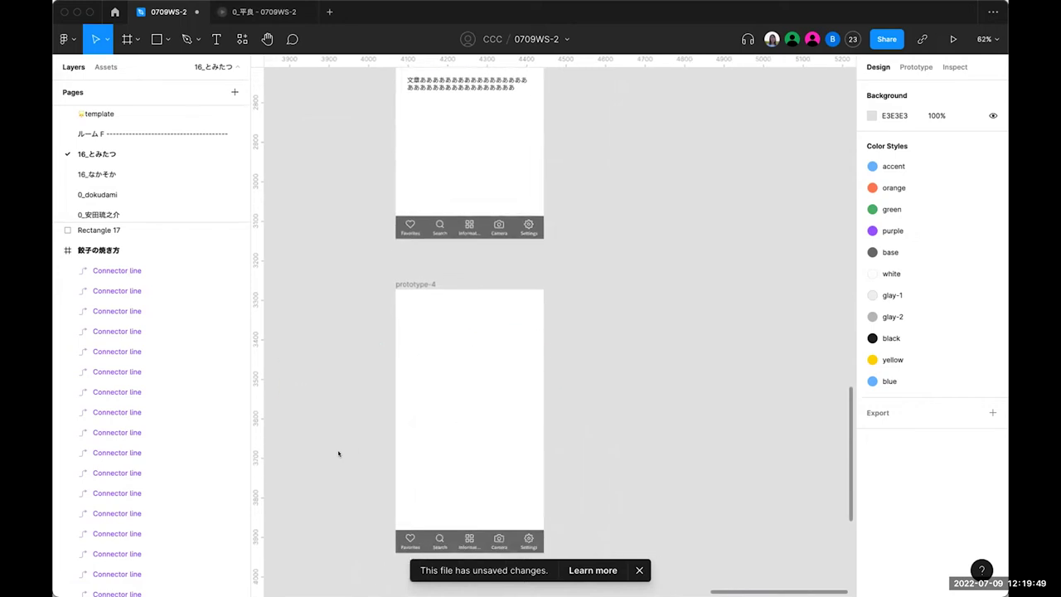
{"action": "scroll", "coordinate": [338, 453], "scroll_direction": "up", "scroll_amount": 1}
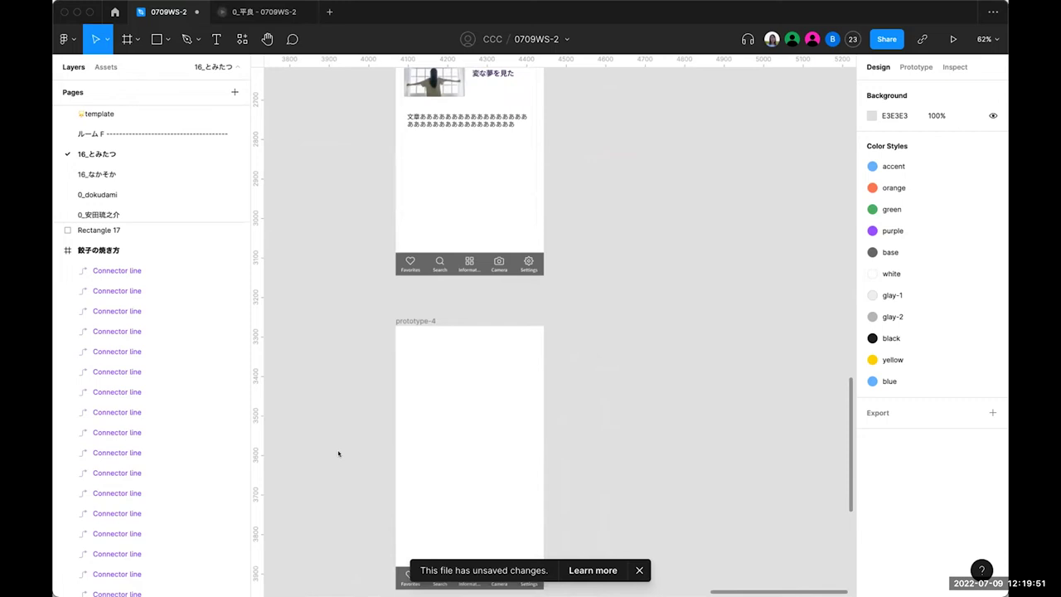
{"action": "scroll", "coordinate": [338, 453], "scroll_direction": "up", "scroll_amount": 3}
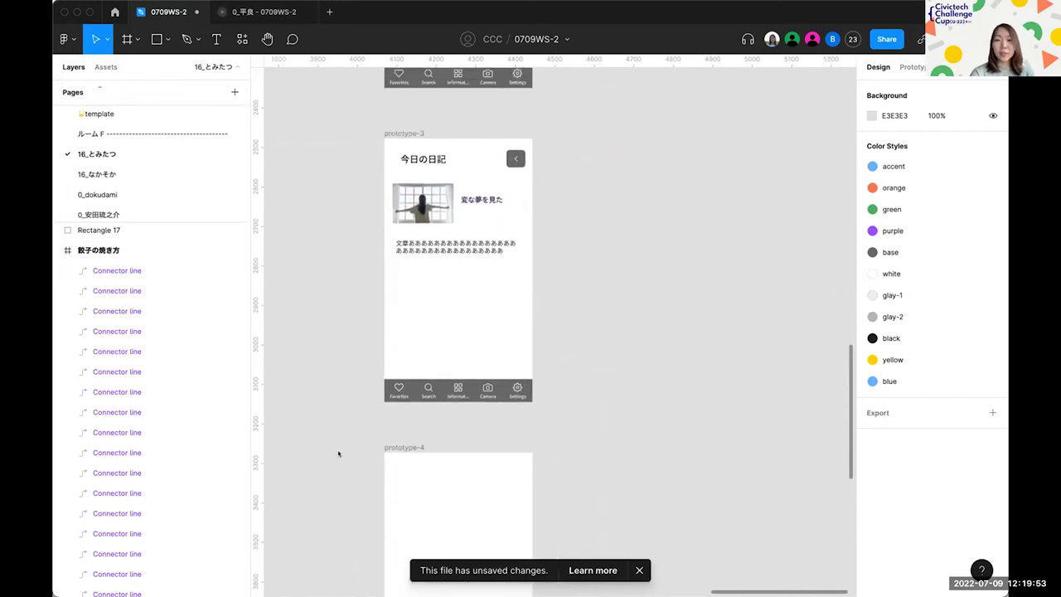
{"action": "scroll", "coordinate": [338, 453], "scroll_direction": "up", "scroll_amount": 2}
{"action": "scroll", "coordinate": [338, 453], "scroll_direction": "down", "scroll_amount": 6}
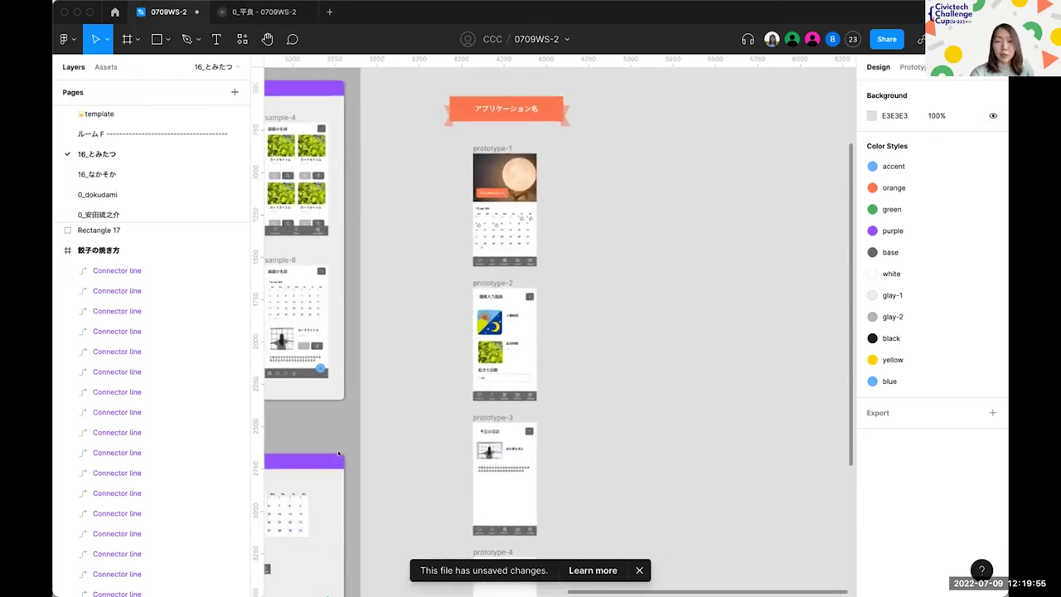
Compare the sample screens with the participant's prototype column, and recheck the screens from the prototype-1 calendar through the prototype-3 今日の日記.
{"action": "scroll", "coordinate": [338, 454], "scroll_direction": "left", "scroll_amount": 5}
{"action": "scroll", "coordinate": [338, 453], "scroll_direction": "up", "scroll_amount": 2}
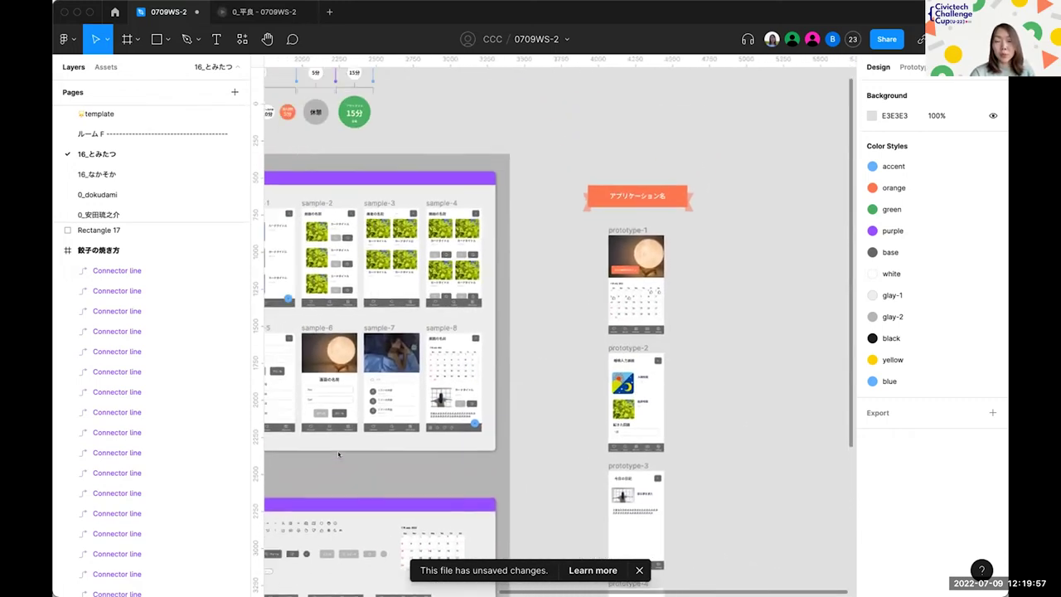
{"action": "scroll", "coordinate": [338, 454], "scroll_direction": "left", "scroll_amount": 1}
{"action": "scroll", "coordinate": [390, 357], "scroll_direction": "right", "scroll_amount": 4}
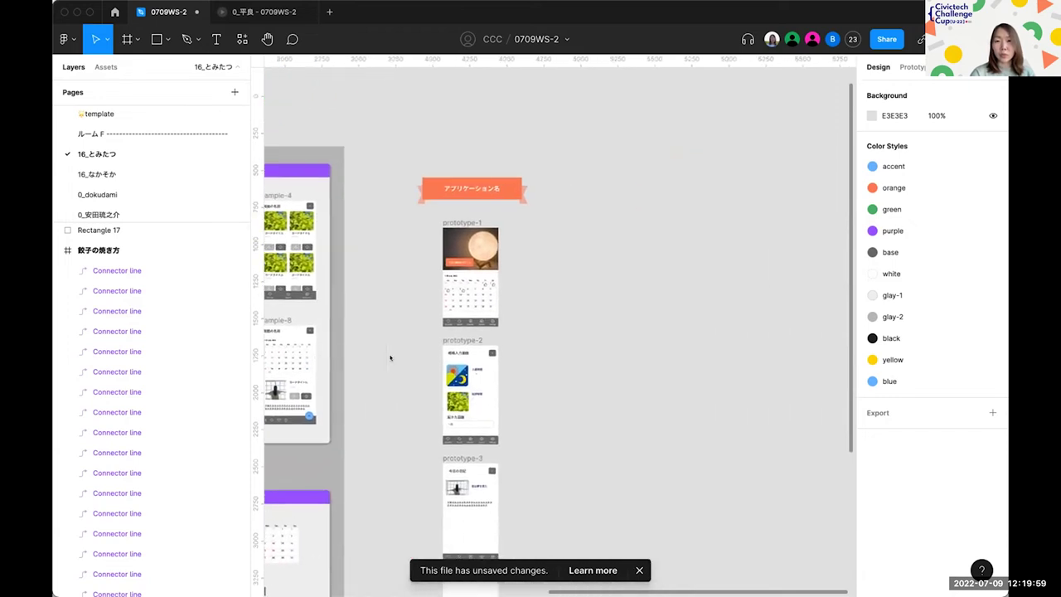
{"action": "scroll", "coordinate": [390, 357], "scroll_direction": "right", "scroll_amount": 2}
{"action": "scroll", "coordinate": [390, 357], "scroll_direction": "up", "scroll_amount": 1}
{"action": "scroll", "coordinate": [390, 358], "scroll_direction": "up", "scroll_amount": 1}
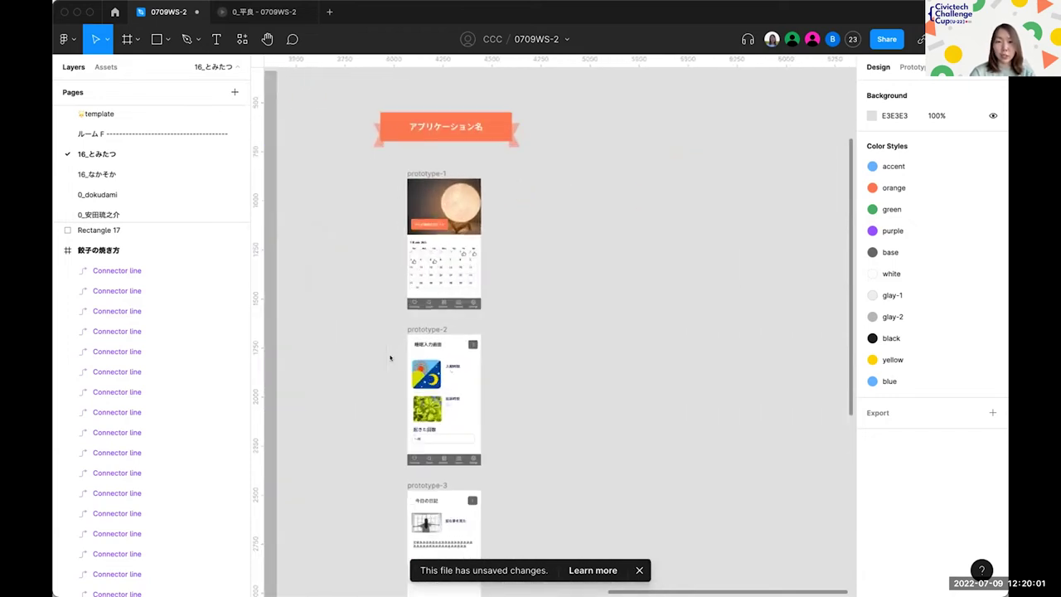
{"action": "scroll", "coordinate": [391, 357], "scroll_direction": "up", "scroll_amount": 4}
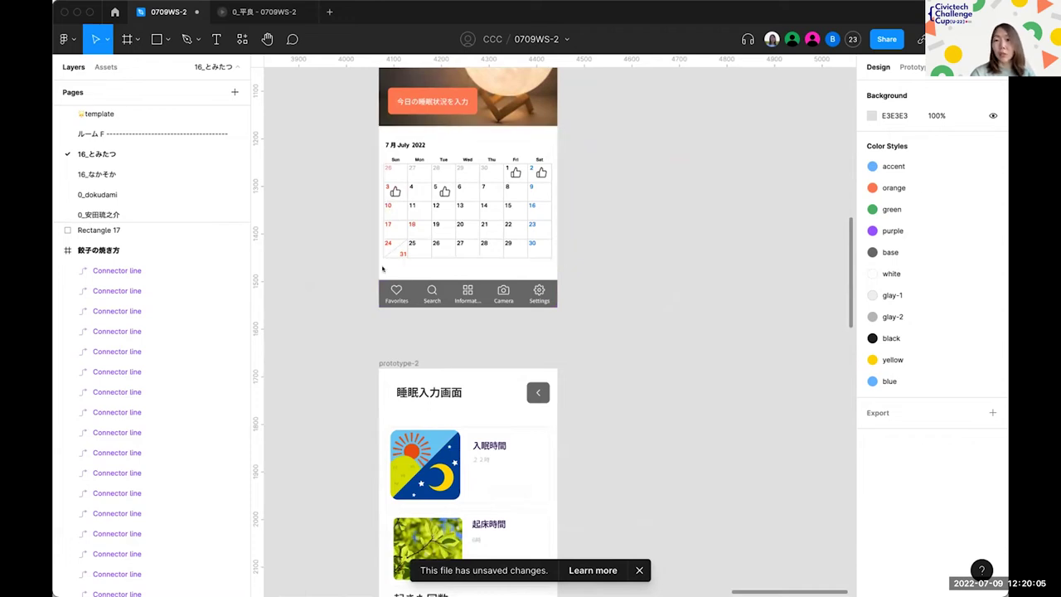
{"action": "scroll", "coordinate": [362, 354], "scroll_direction": "down", "scroll_amount": 6}
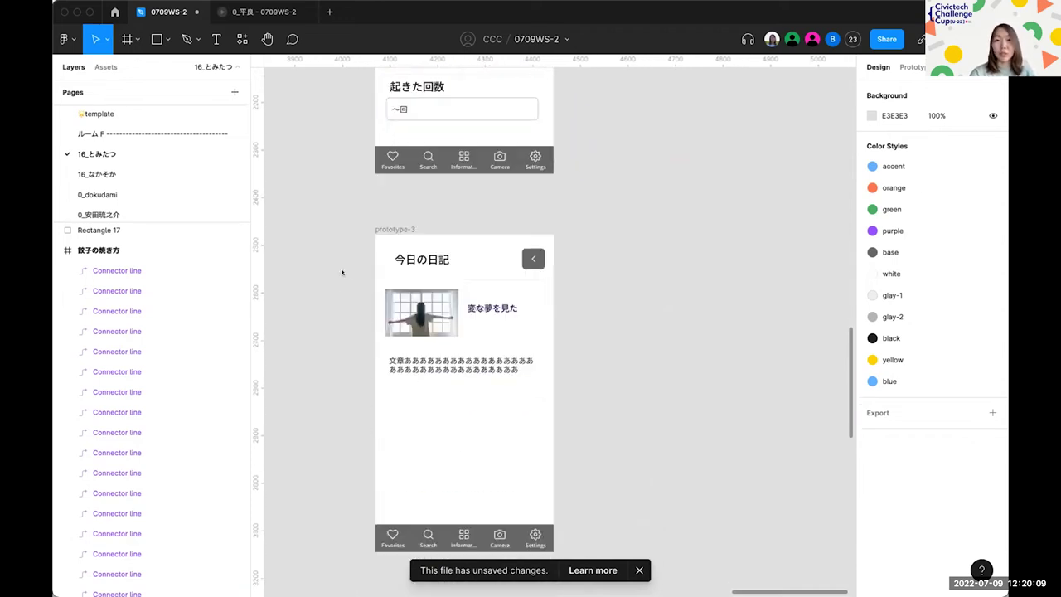
{"action": "scroll", "coordinate": [342, 272], "scroll_direction": "down", "scroll_amount": 1}
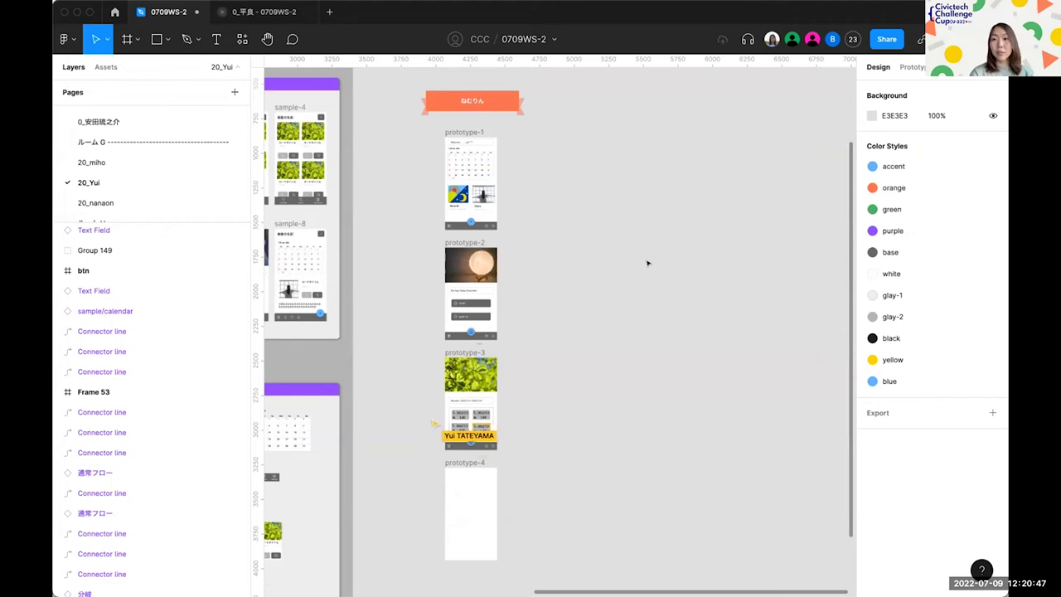
Review the ねむりん prototype from the prototype-1 calendar home through the prototype-2 sleep-time form to the prototype-3 Records screen.
{"action": "scroll", "coordinate": [485, 199], "scroll_direction": "up", "scroll_amount": 5}
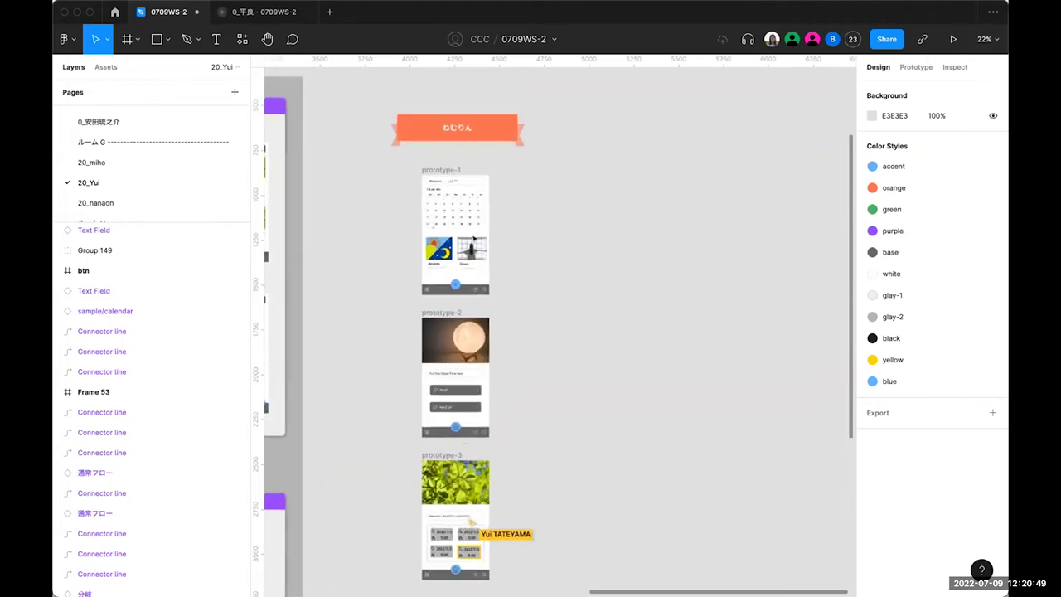
{"action": "scroll", "coordinate": [474, 239], "scroll_direction": "up", "scroll_amount": 5}
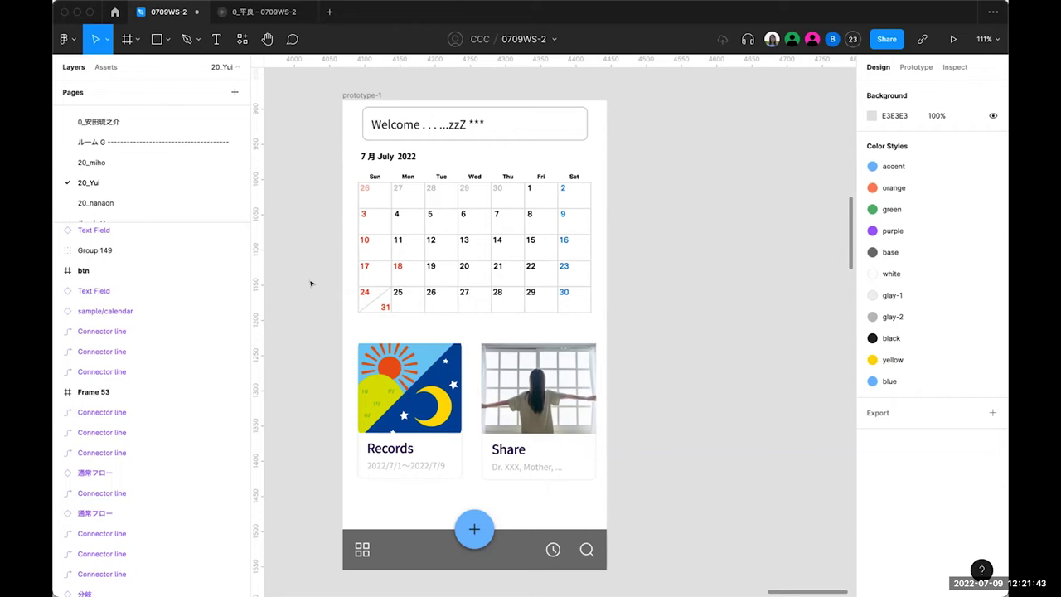
{"action": "scroll", "coordinate": [312, 283], "scroll_direction": "down", "scroll_amount": 2}
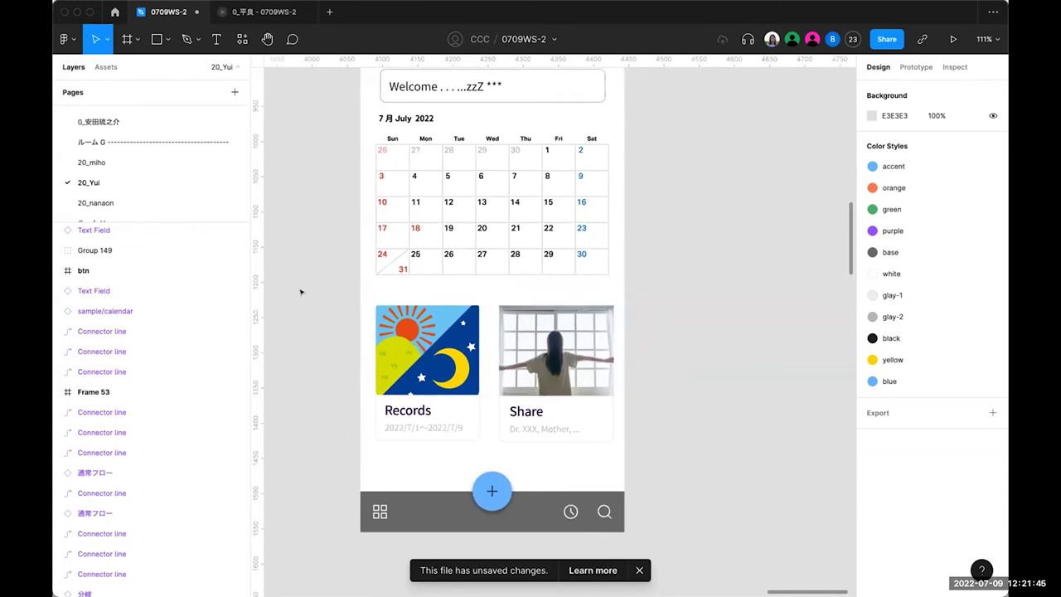
{"action": "scroll", "coordinate": [301, 292], "scroll_direction": "down", "scroll_amount": 5, "text": "ctrl"}
{"action": "scroll", "coordinate": [301, 292], "scroll_direction": "down", "scroll_amount": 8}
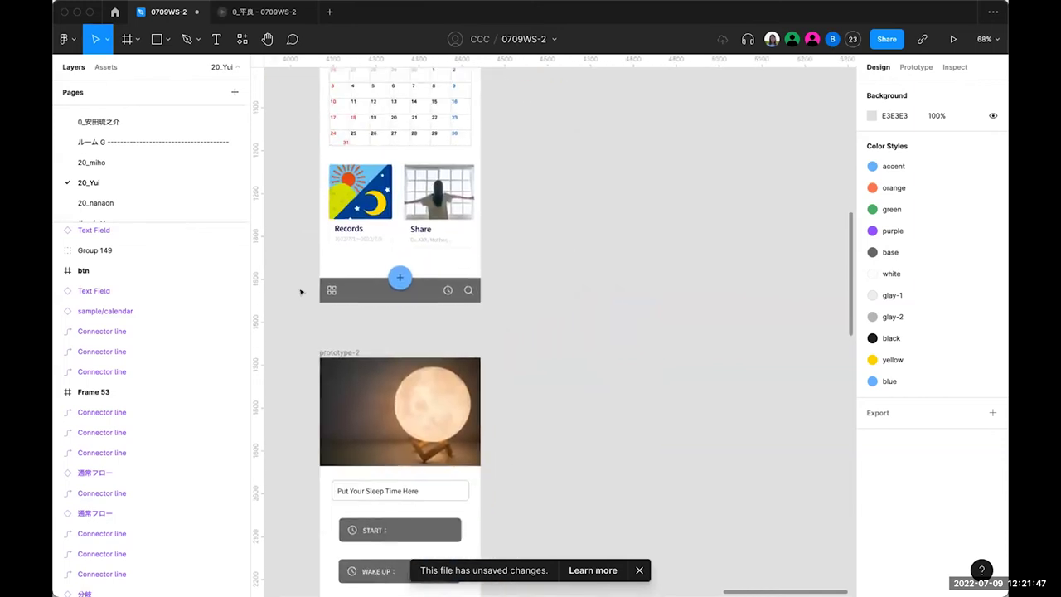
{"action": "scroll", "coordinate": [301, 292], "scroll_direction": "down", "scroll_amount": 8}
{"action": "scroll", "coordinate": [301, 291], "scroll_direction": "up", "scroll_amount": 5, "text": "ctrl"}
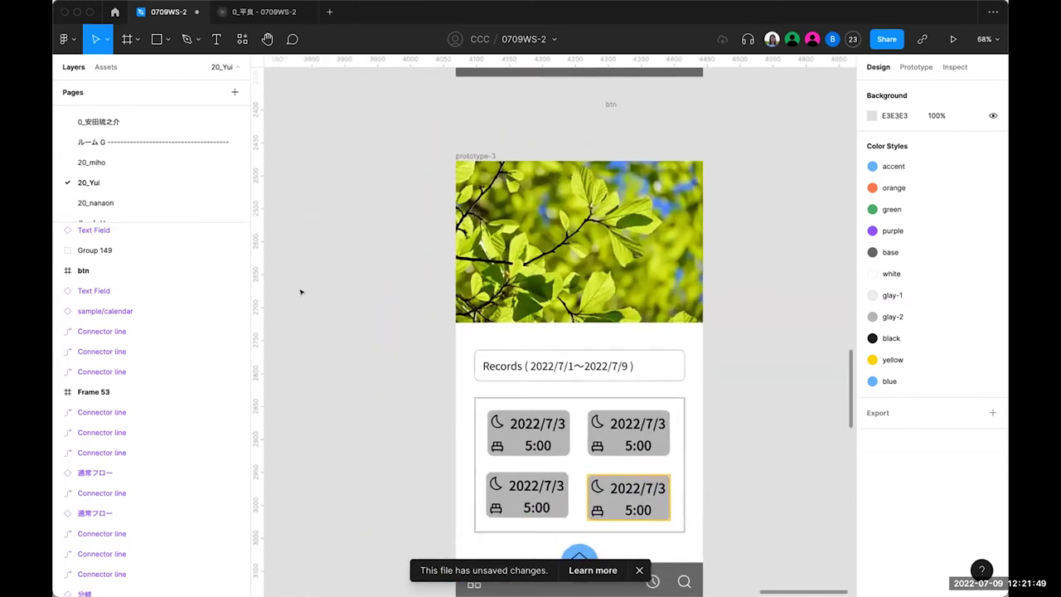
{"action": "scroll", "coordinate": [301, 292], "scroll_direction": "down", "scroll_amount": 3, "text": "ctrl"}
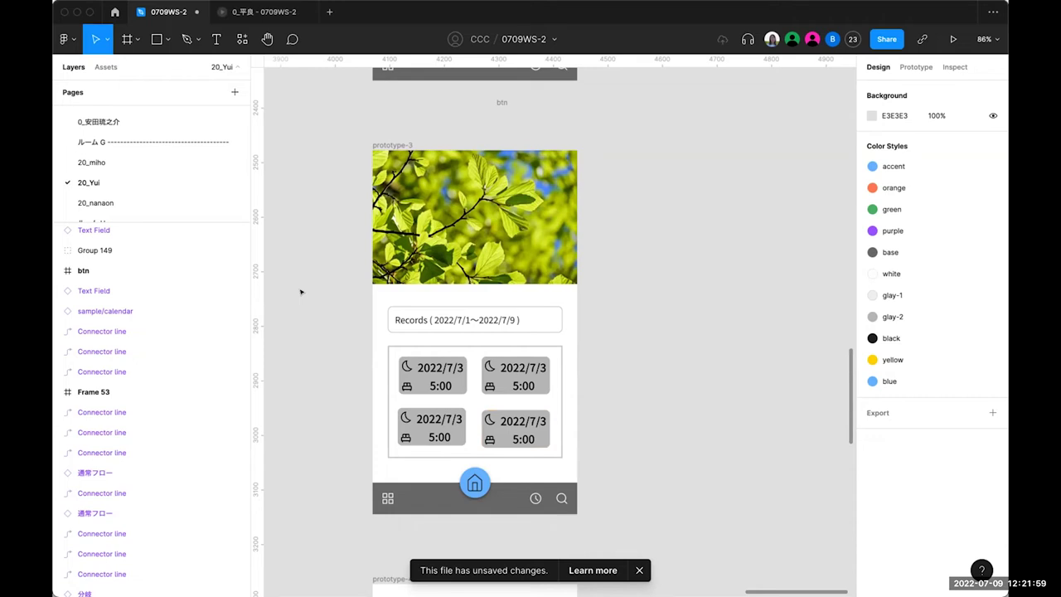
{"action": "scroll", "coordinate": [300, 292], "scroll_direction": "down", "scroll_amount": 5}
{"action": "scroll", "coordinate": [301, 291], "scroll_direction": "up", "scroll_amount": 3}
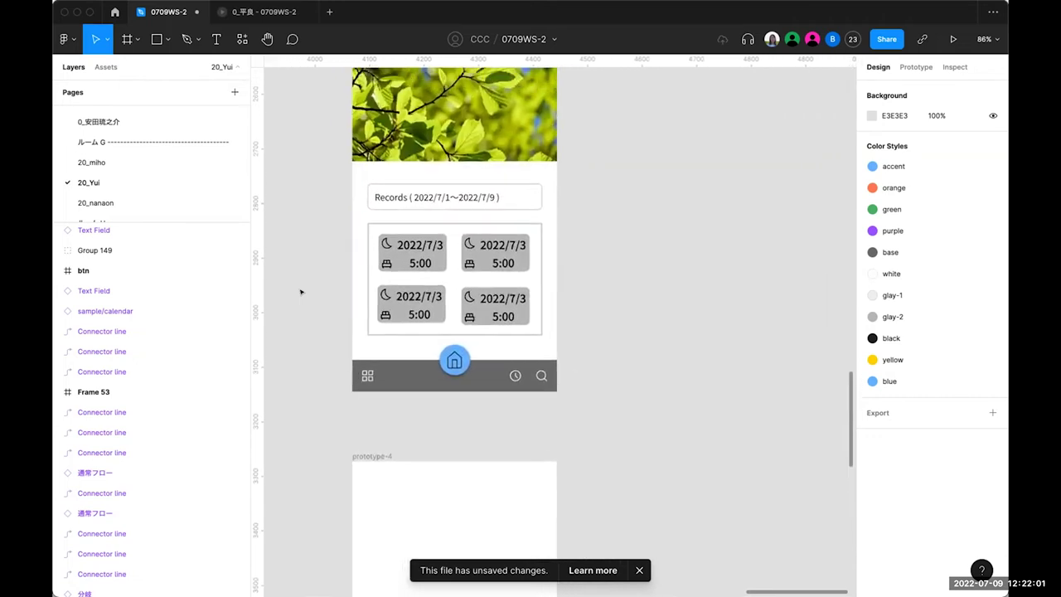
{"action": "scroll", "coordinate": [300, 292], "scroll_direction": "up", "scroll_amount": 3}
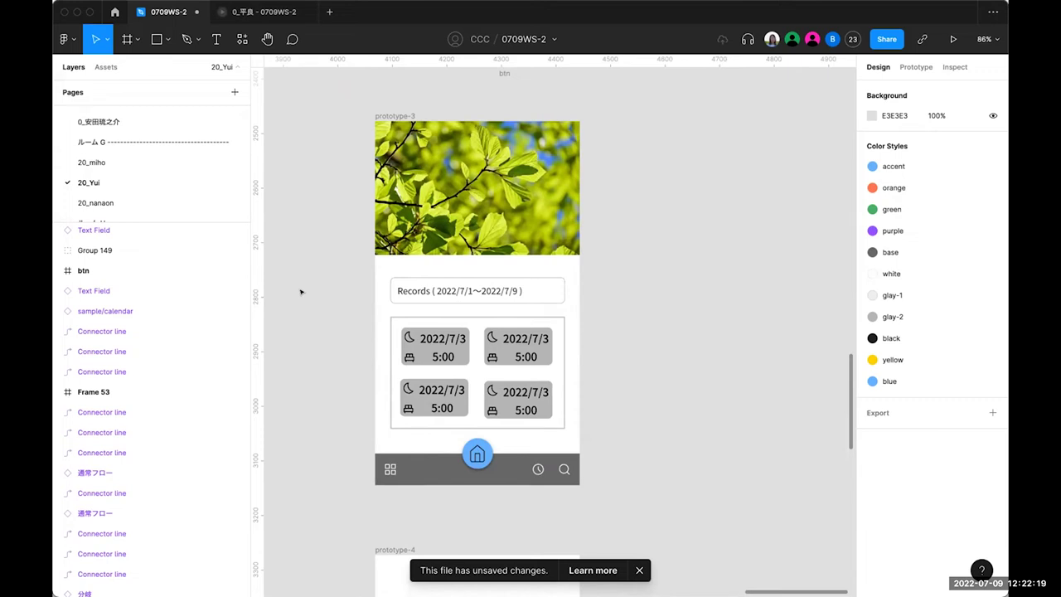
Go back over the ねむりん prototype-1 home screen and the START and WAKE UP entries in prototype-2.
{"action": "scroll", "coordinate": [301, 291], "scroll_direction": "up", "scroll_amount": 10}
{"action": "scroll", "coordinate": [301, 291], "scroll_direction": "down", "scroll_amount": 5, "text": "ctrl"}
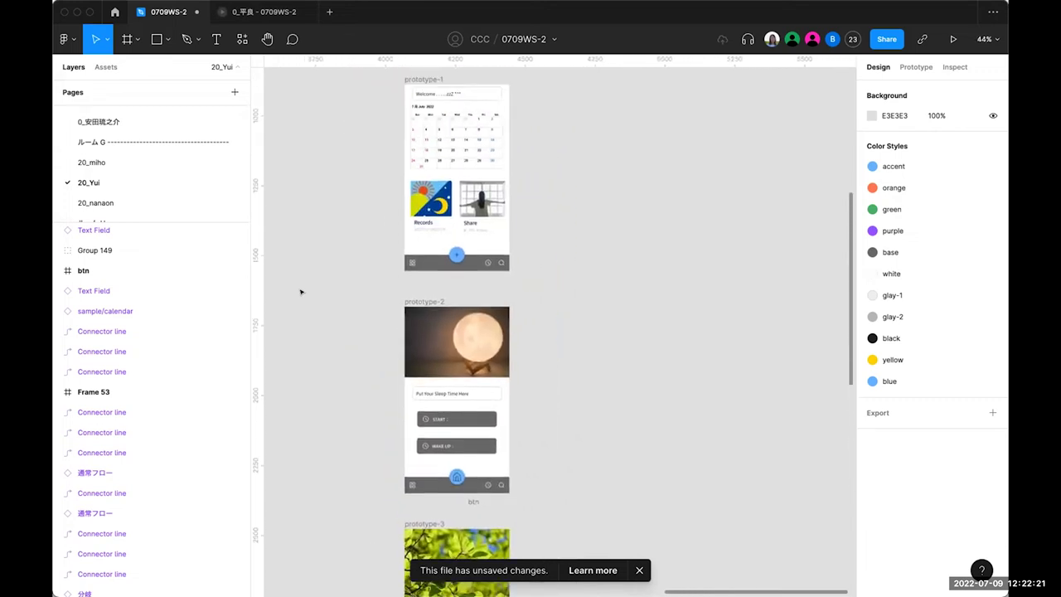
{"action": "scroll", "coordinate": [301, 291], "scroll_direction": "up", "scroll_amount": 2}
{"action": "scroll", "coordinate": [301, 291], "scroll_direction": "up", "scroll_amount": 5, "text": "ctrl"}
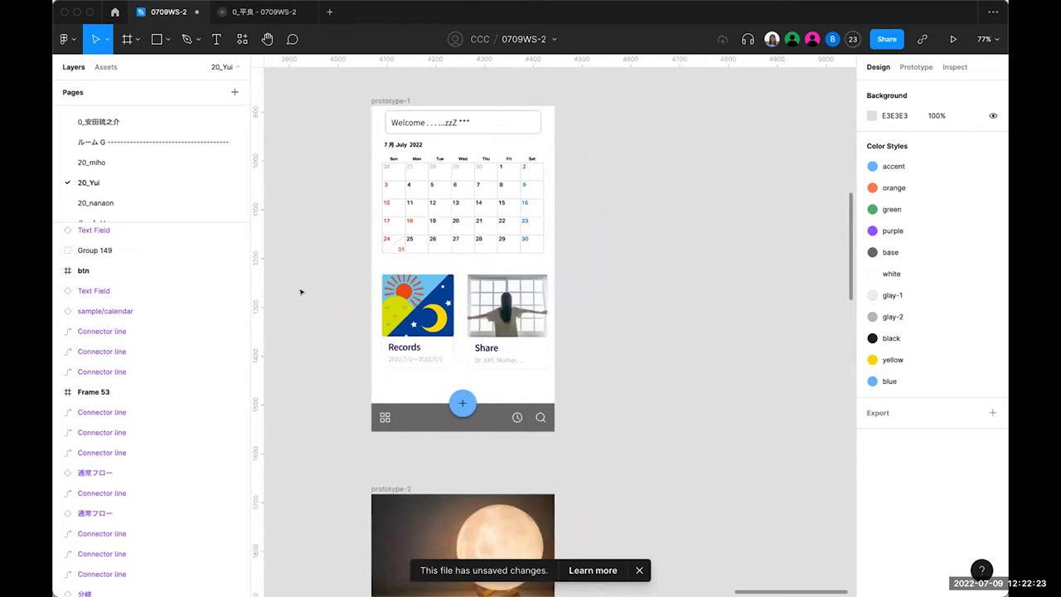
{"action": "scroll", "coordinate": [301, 291], "scroll_direction": "up", "scroll_amount": 3, "text": "ctrl"}
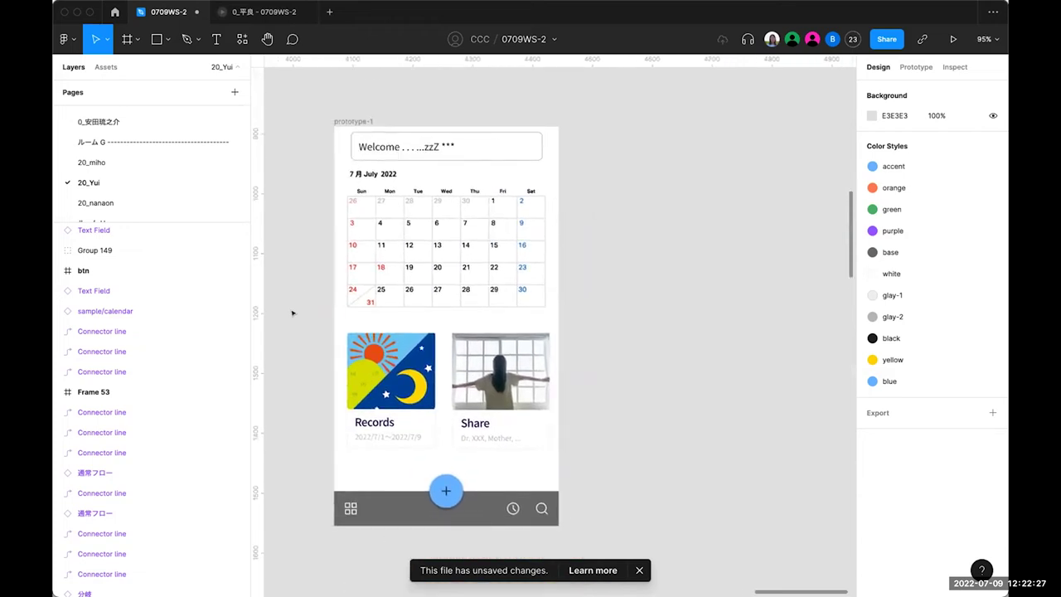
{"action": "scroll", "coordinate": [271, 392], "scroll_direction": "down", "scroll_amount": 4}
{"action": "scroll", "coordinate": [270, 392], "scroll_direction": "down", "scroll_amount": 8}
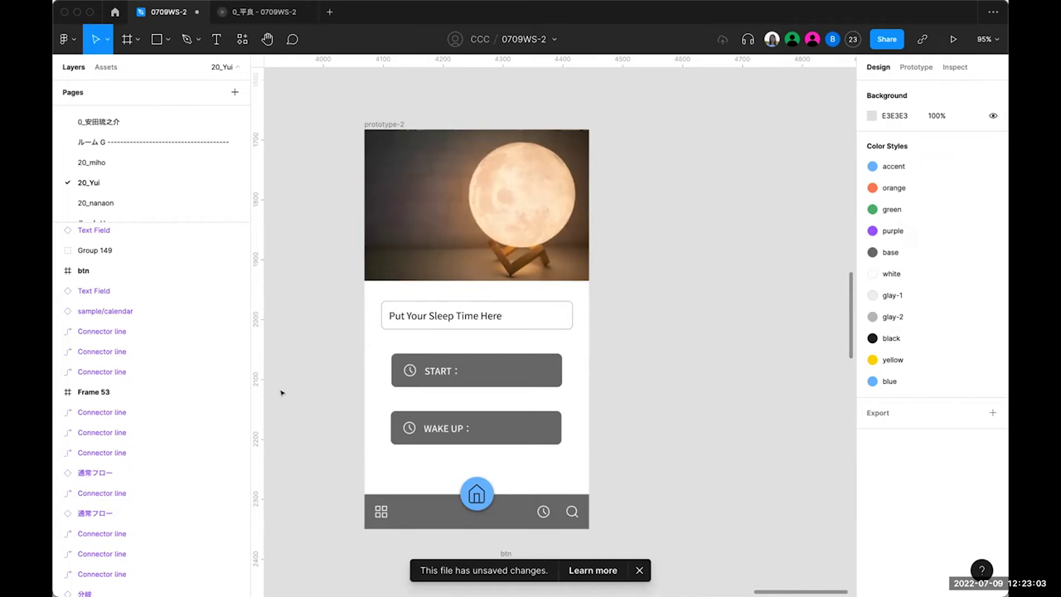
Re-examine the calendar, the Records and Share cards and the bottom bar of the ねむりん prototype-1 screen up close.
{"action": "scroll", "coordinate": [281, 393], "scroll_direction": "down", "scroll_amount": 5}
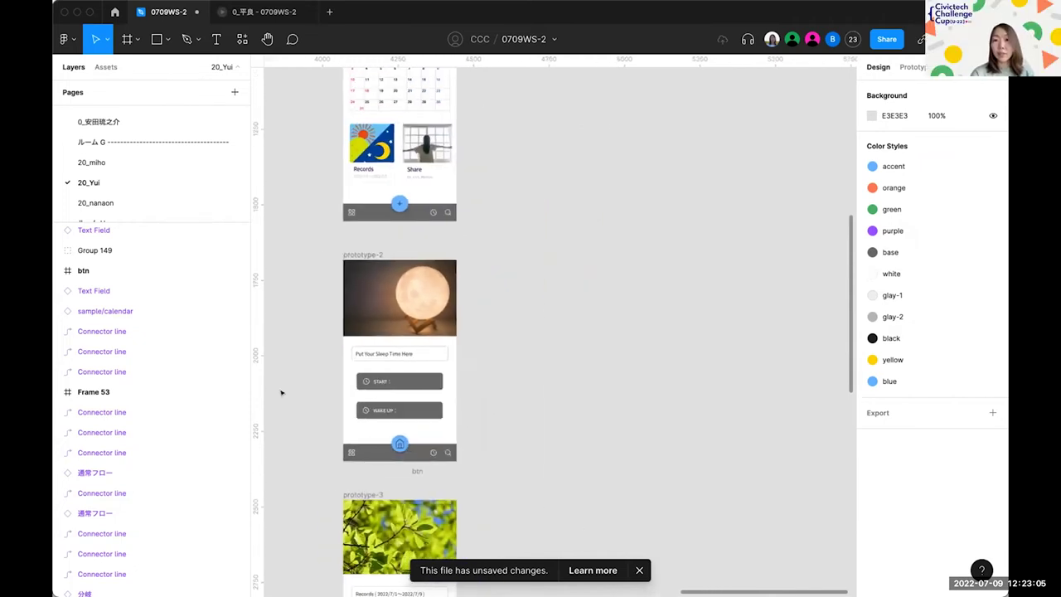
{"action": "scroll", "coordinate": [281, 393], "scroll_direction": "up", "scroll_amount": 3}
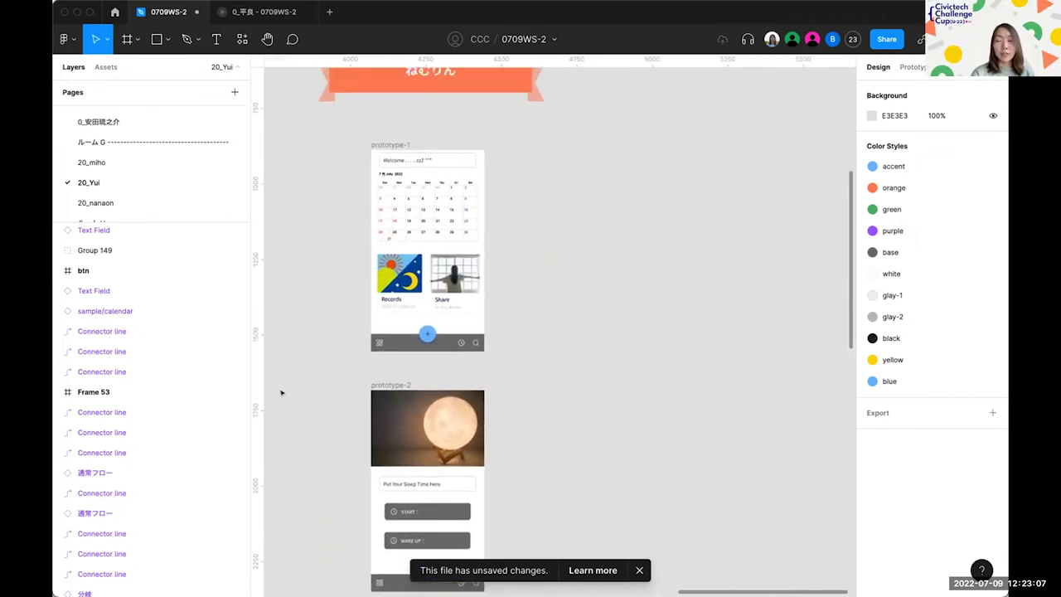
{"action": "scroll", "coordinate": [281, 393], "scroll_direction": "up", "scroll_amount": 3}
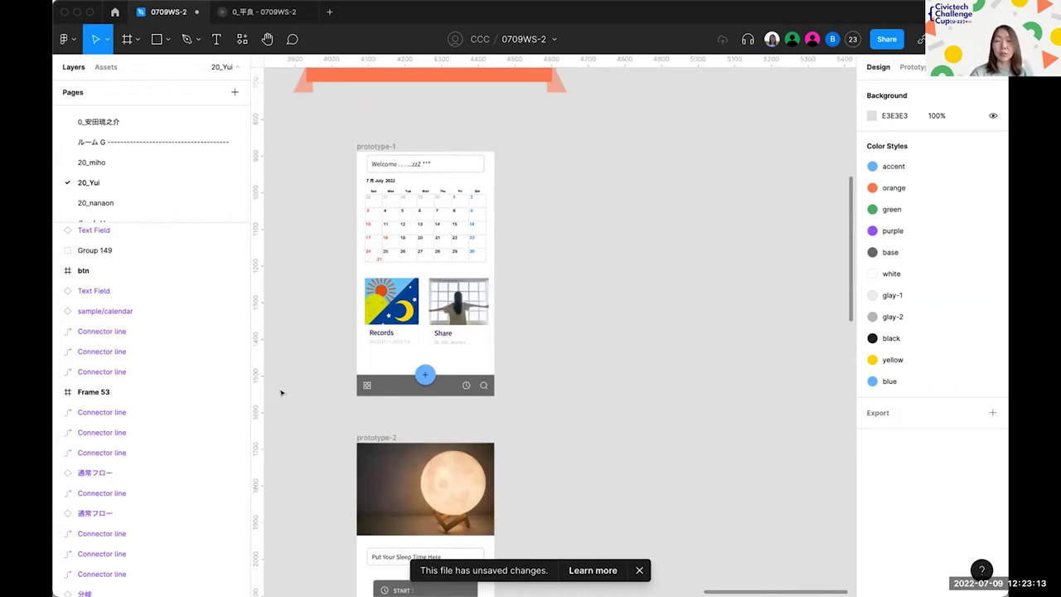
{"action": "scroll", "coordinate": [281, 393], "scroll_direction": "up", "scroll_amount": 2}
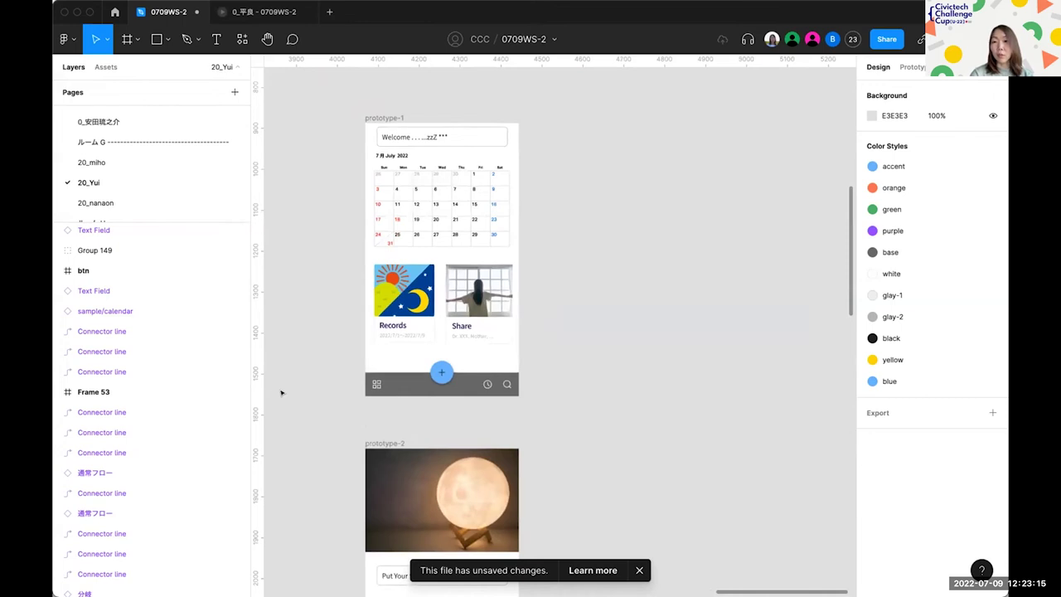
{"action": "scroll", "coordinate": [281, 392], "scroll_direction": "up", "scroll_amount": 3}
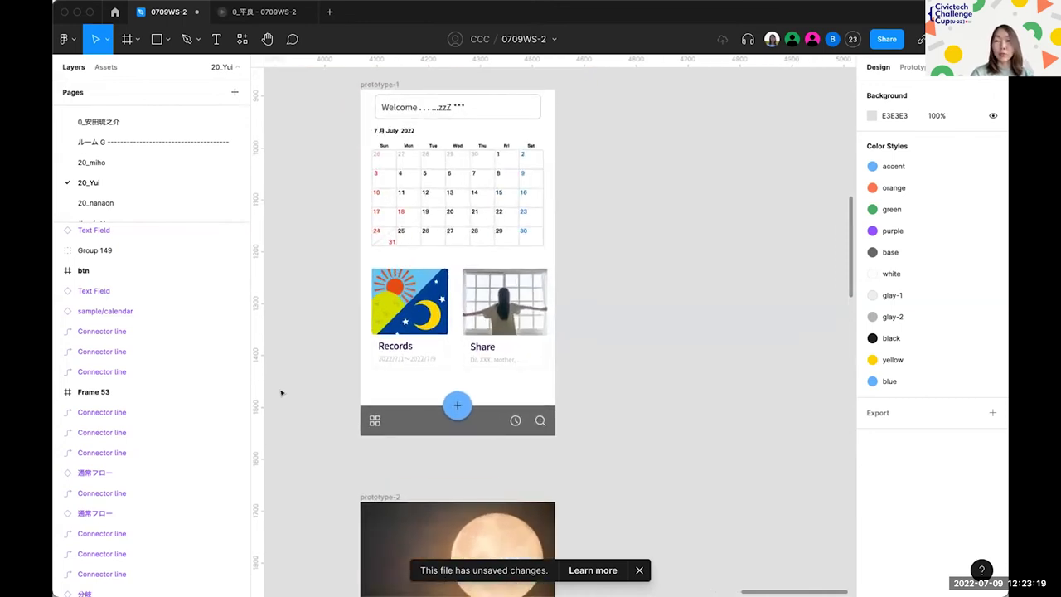
{"action": "scroll", "coordinate": [281, 392], "scroll_direction": "up", "scroll_amount": 4}
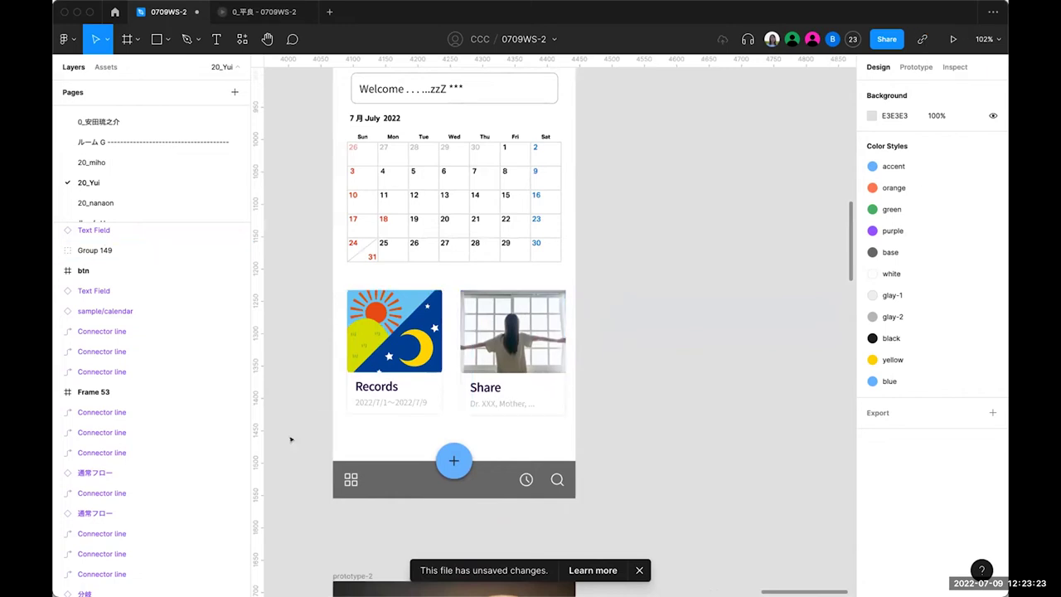
{"action": "scroll", "coordinate": [290, 439], "scroll_direction": "down", "scroll_amount": 3}
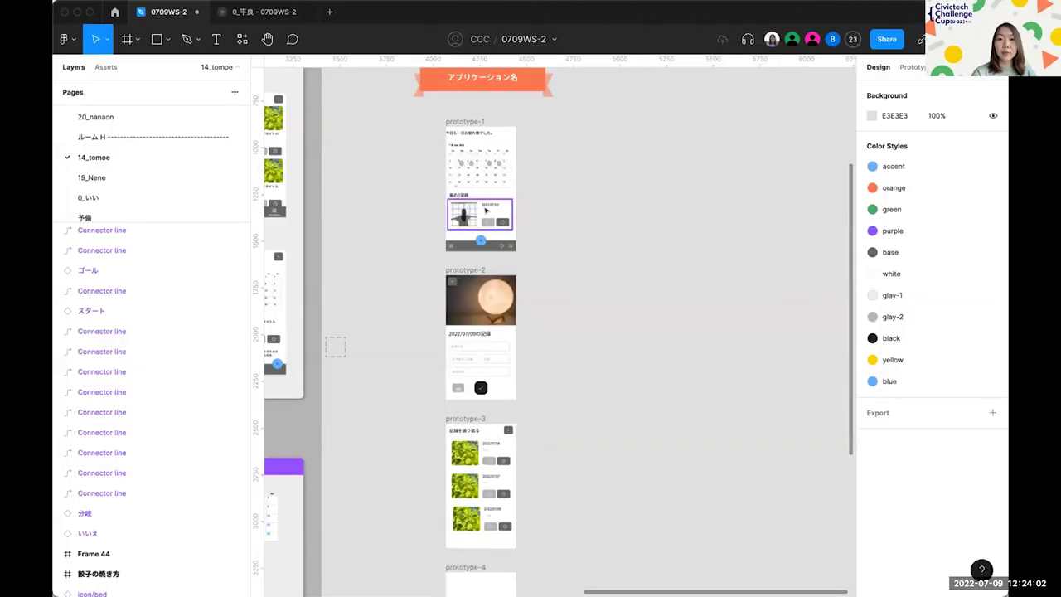
Review the next participant's prototype-1 screen with its checked calendar days and the 最近の記録 card.
{"action": "scroll", "coordinate": [474, 239], "scroll_direction": "up", "scroll_amount": 5}
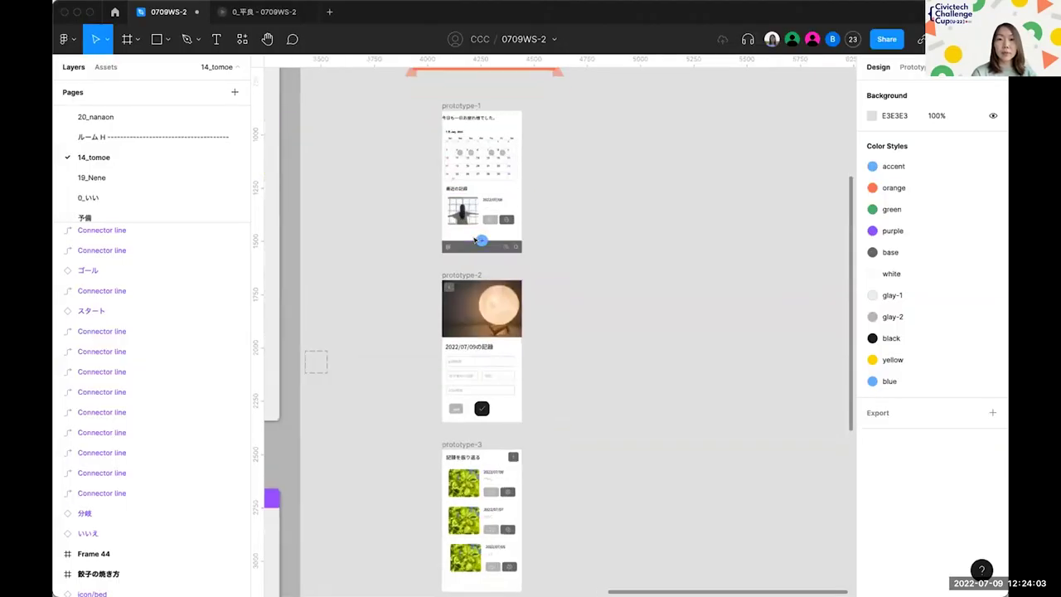
{"action": "scroll", "coordinate": [474, 239], "scroll_direction": "up", "scroll_amount": 5}
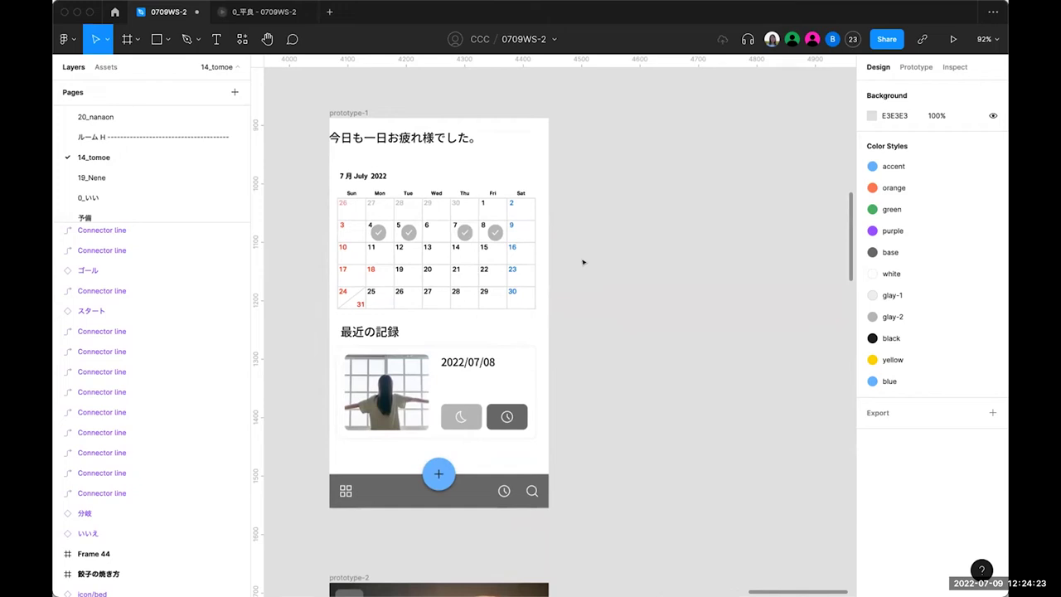
{"action": "scroll", "coordinate": [583, 262], "scroll_direction": "down", "scroll_amount": 2}
{"action": "scroll", "coordinate": [583, 263], "scroll_direction": "left", "scroll_amount": 1}
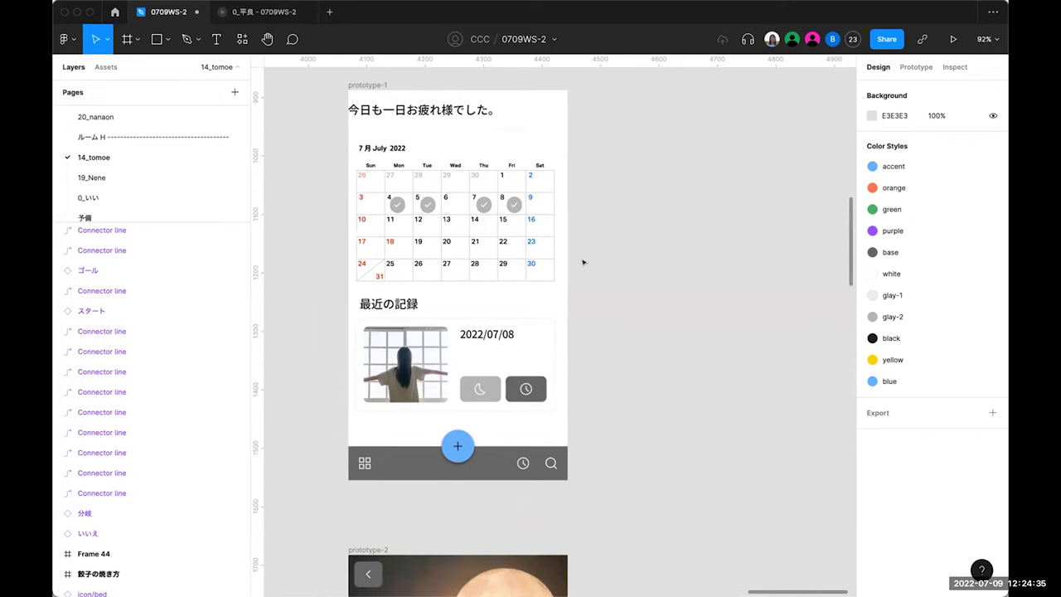
{"action": "scroll", "coordinate": [582, 262], "scroll_direction": "down", "scroll_amount": 4}
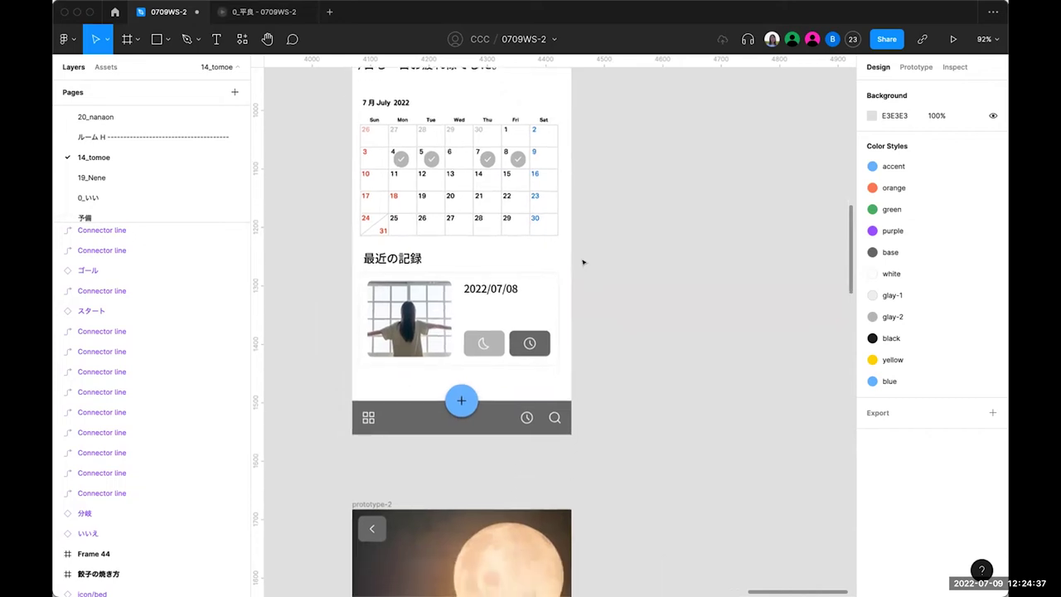
{"action": "scroll", "coordinate": [582, 262], "scroll_direction": "up", "scroll_amount": 2}
{"action": "scroll", "coordinate": [583, 262], "scroll_direction": "down", "scroll_amount": 4}
{"action": "scroll", "coordinate": [582, 261], "scroll_direction": "up", "scroll_amount": 2}
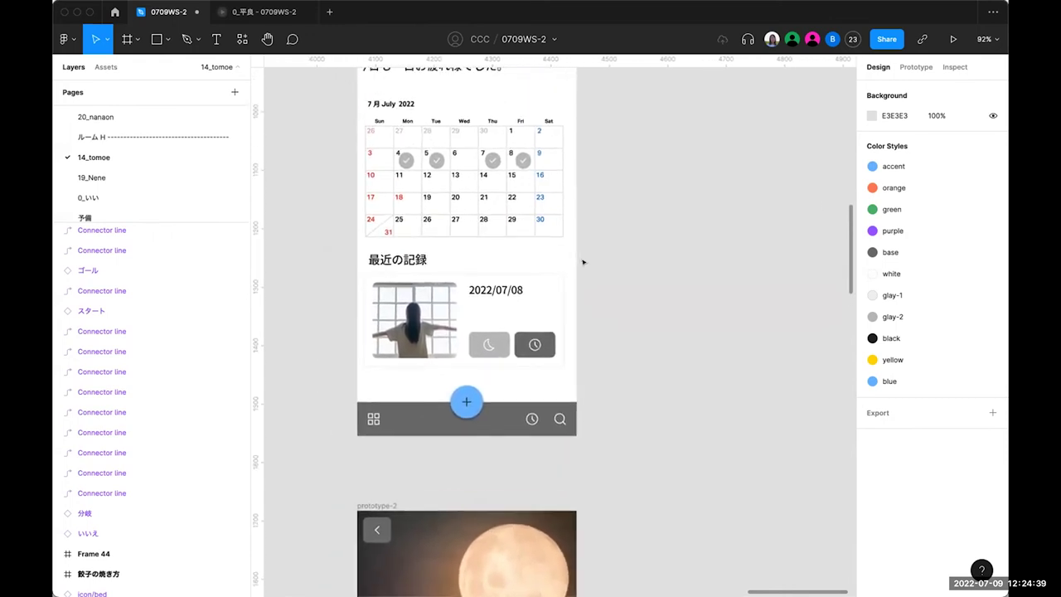
Examine the prototype-2 2022/07/09の記録 input form and the prototype-3 記録を振り返る list.
{"action": "scroll", "coordinate": [582, 262], "scroll_direction": "down", "scroll_amount": 10}
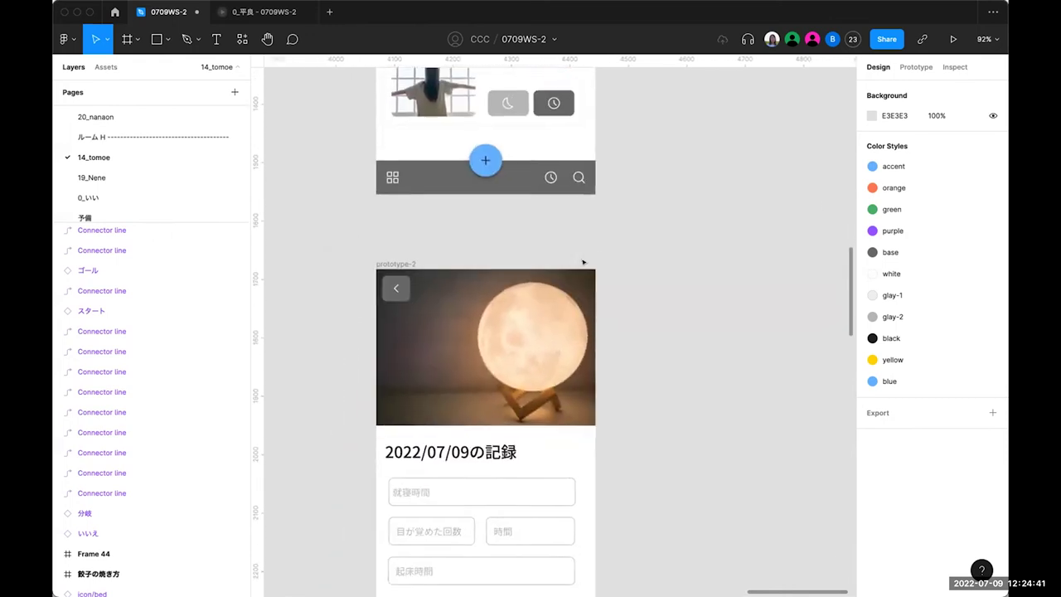
{"action": "scroll", "coordinate": [595, 308], "scroll_direction": "down", "scroll_amount": 1}
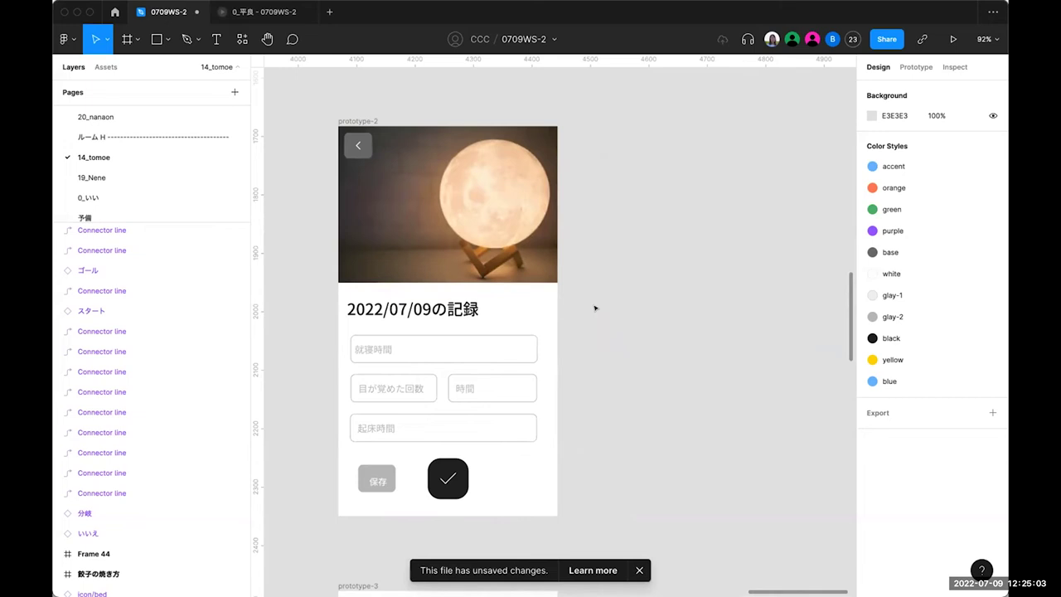
{"action": "scroll", "coordinate": [594, 308], "scroll_direction": "down", "scroll_amount": 2}
{"action": "scroll", "coordinate": [594, 308], "scroll_direction": "down", "scroll_amount": 2}
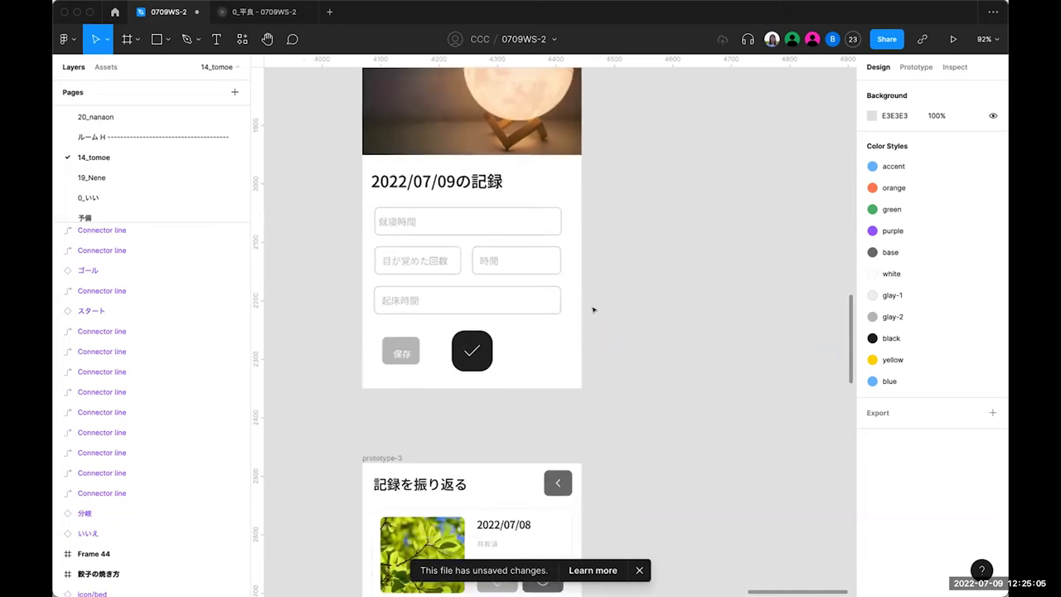
{"action": "scroll", "coordinate": [593, 309], "scroll_direction": "down", "scroll_amount": 5}
{"action": "scroll", "coordinate": [594, 309], "scroll_direction": "down", "scroll_amount": 4}
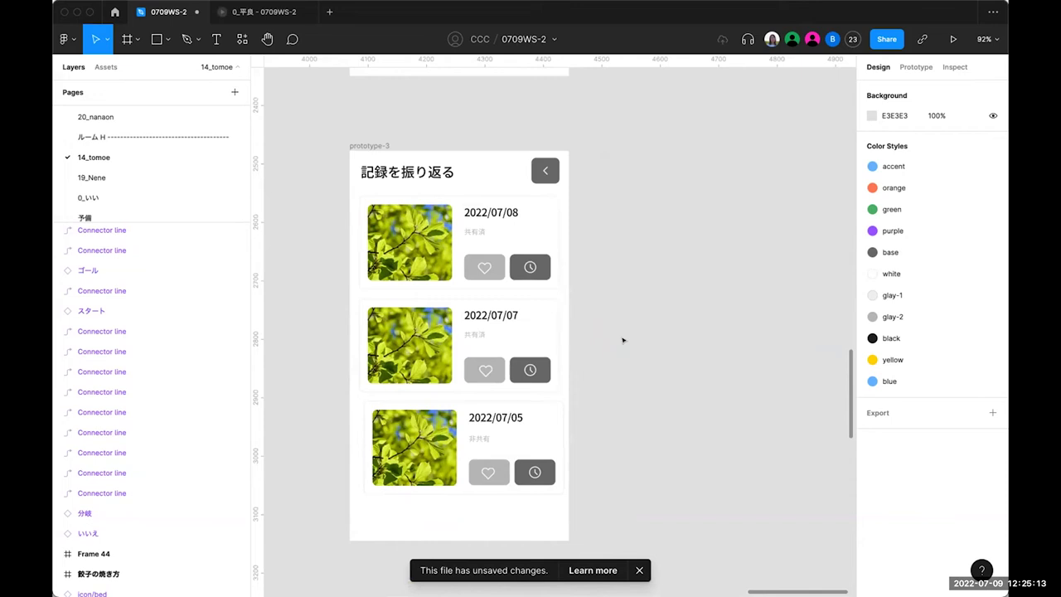
{"action": "scroll", "coordinate": [623, 340], "scroll_direction": "down", "scroll_amount": 1}
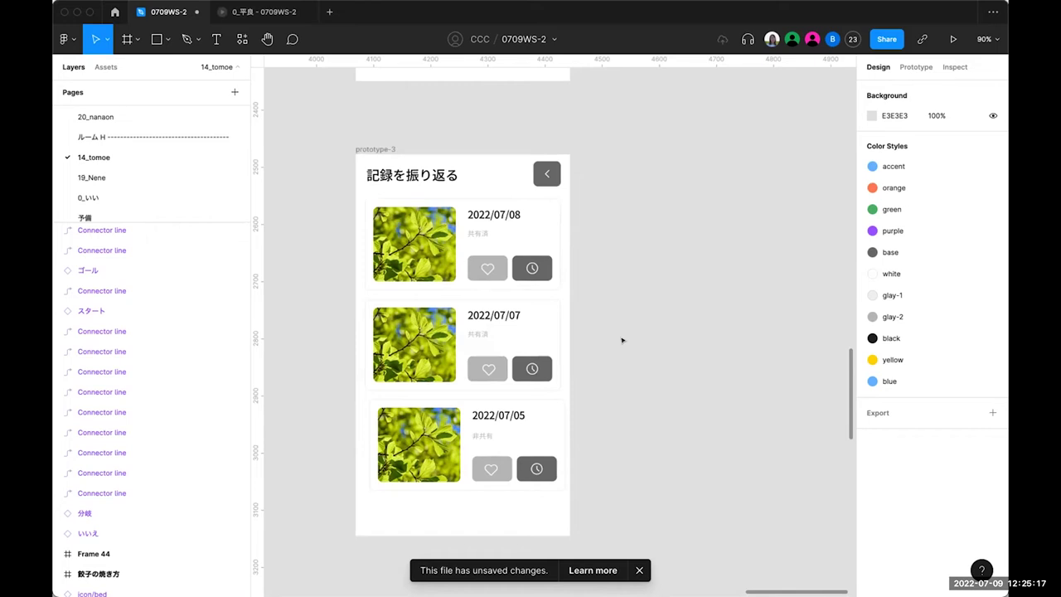
Examine the dated record cards in the prototype-3 記録を振り返る list again, along with the lower part of the prototype-2 form.
{"action": "scroll", "coordinate": [622, 340], "scroll_direction": "down", "scroll_amount": 5}
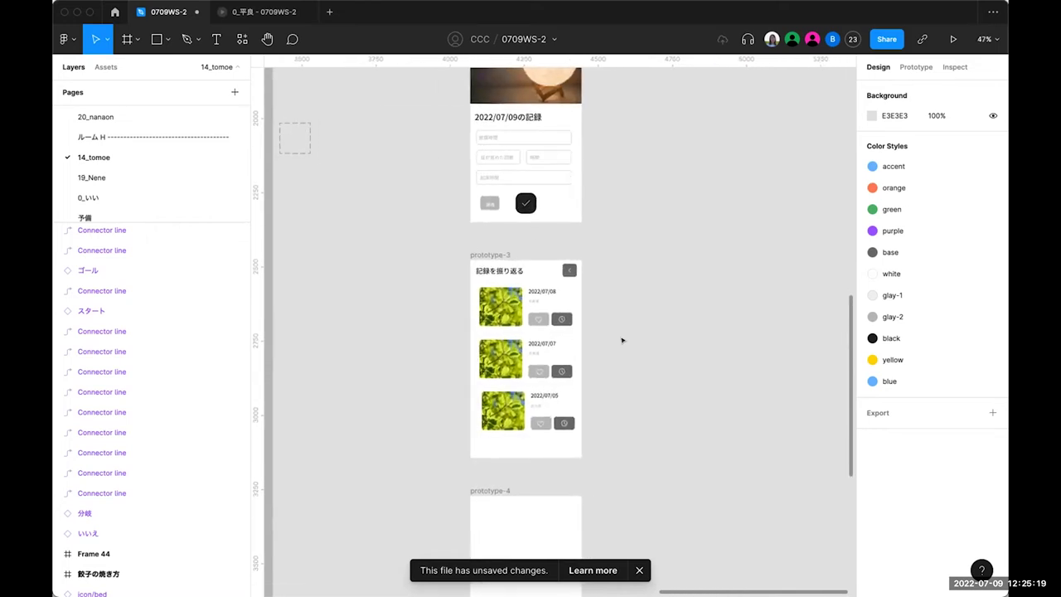
{"action": "scroll", "coordinate": [623, 340], "scroll_direction": "up", "scroll_amount": 2}
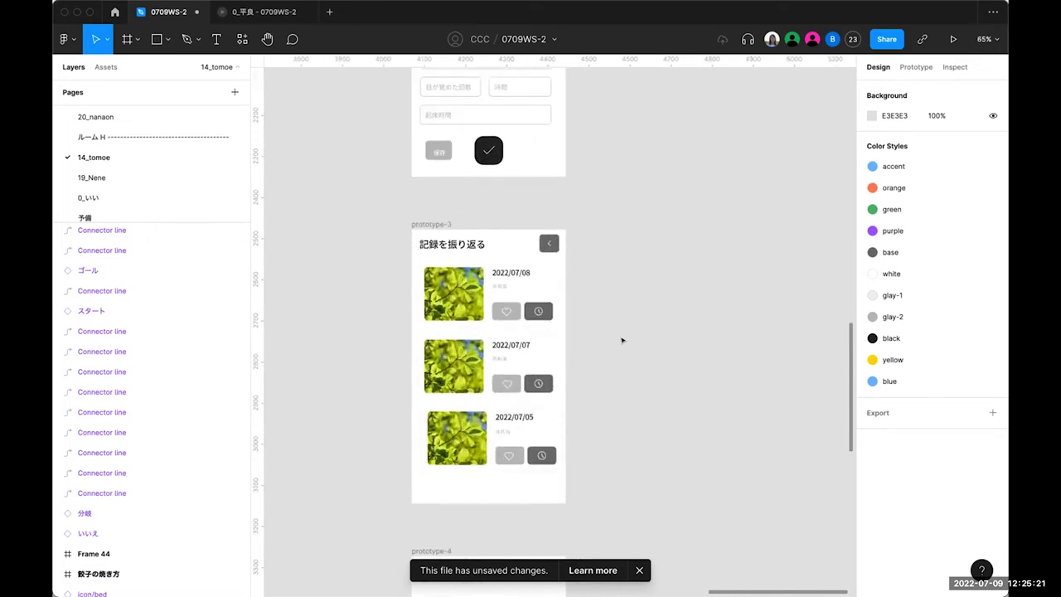
{"action": "scroll", "coordinate": [622, 340], "scroll_direction": "up", "scroll_amount": 1}
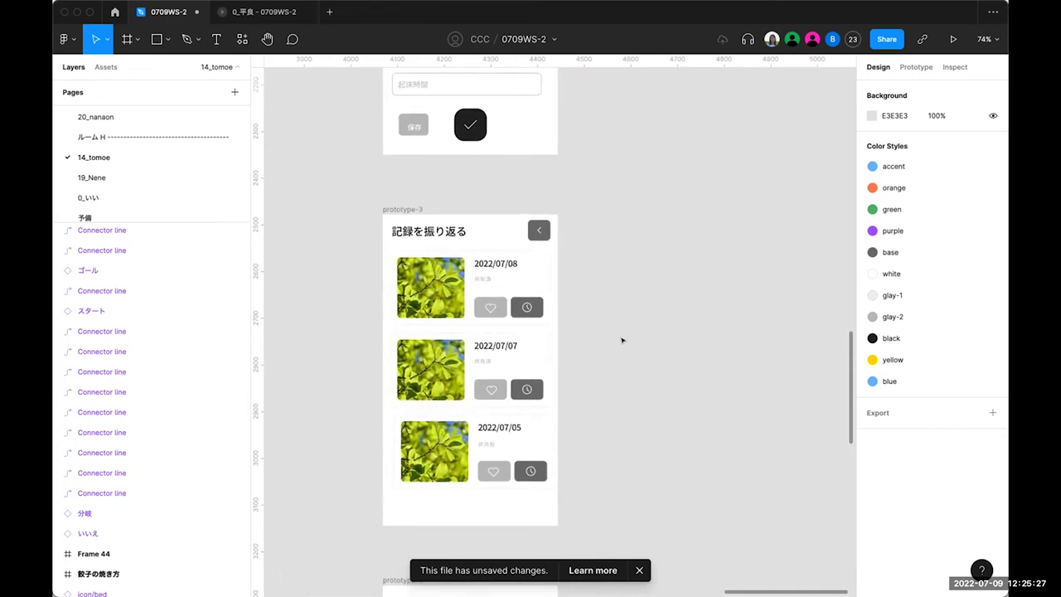
{"action": "scroll", "coordinate": [623, 340], "scroll_direction": "up", "scroll_amount": 2}
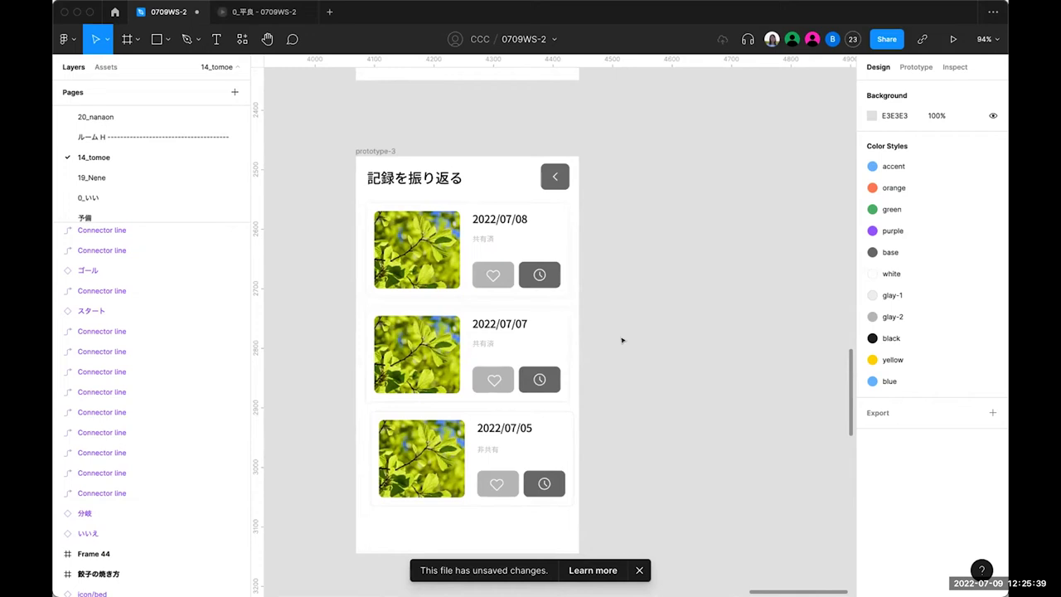
{"action": "scroll", "coordinate": [622, 340], "scroll_direction": "down", "scroll_amount": 5}
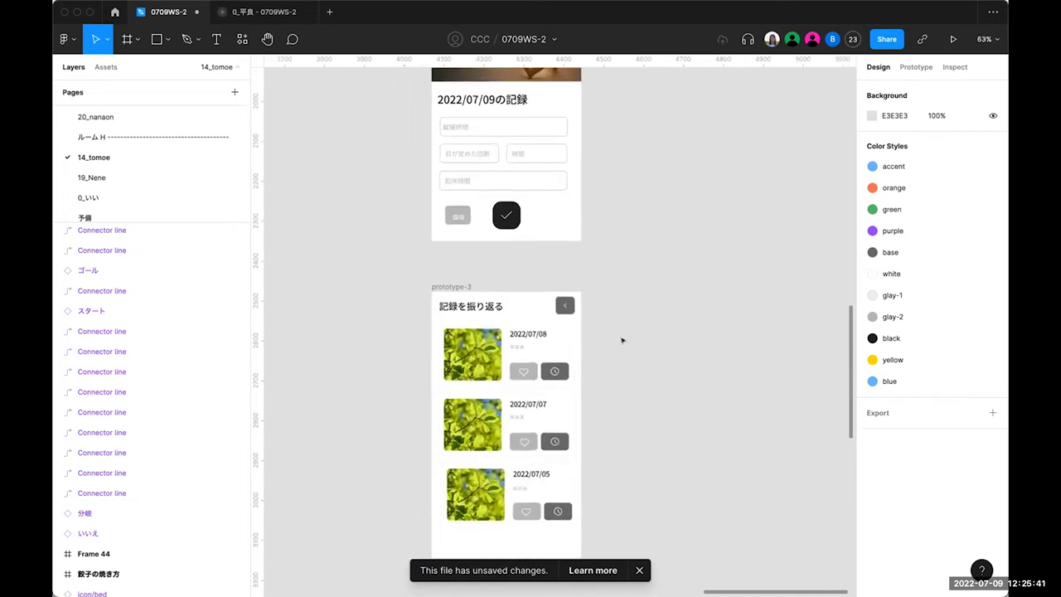
{"action": "scroll", "coordinate": [623, 340], "scroll_direction": "up", "scroll_amount": 2}
{"action": "scroll", "coordinate": [622, 339], "scroll_direction": "up", "scroll_amount": 2}
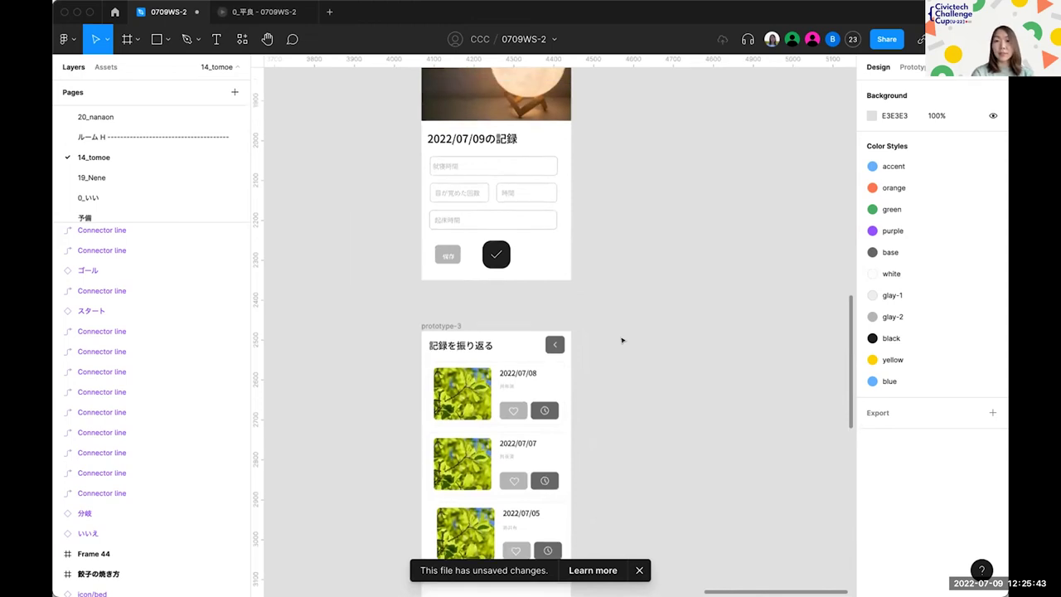
Revisit the prototype-1 calendar and 最近の記録 card, and inspect the prototype-2 2022/07/09の記録 form up close.
{"action": "scroll", "coordinate": [622, 340], "scroll_direction": "up", "scroll_amount": 10}
{"action": "scroll", "coordinate": [623, 340], "scroll_direction": "up", "scroll_amount": 3}
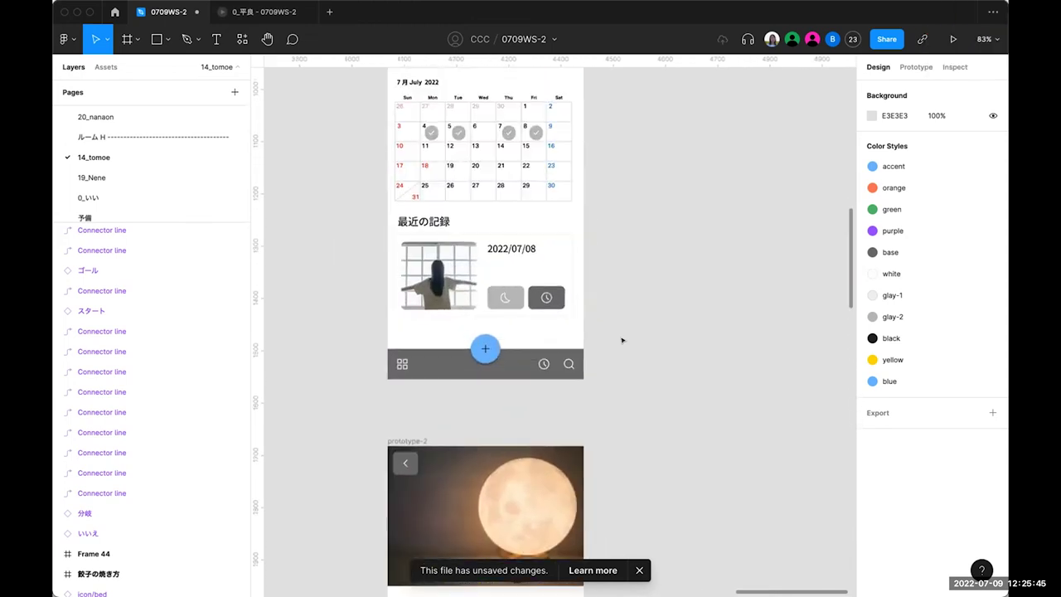
{"action": "scroll", "coordinate": [623, 340], "scroll_direction": "up", "scroll_amount": 3}
{"action": "scroll", "coordinate": [622, 340], "scroll_direction": "left", "scroll_amount": 1}
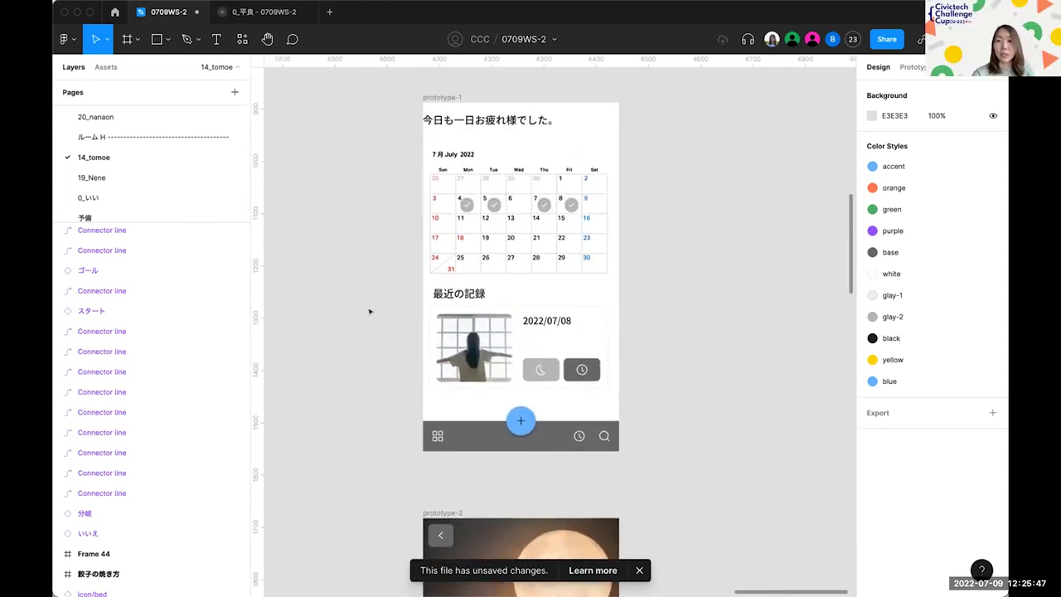
{"action": "scroll", "coordinate": [370, 312], "scroll_direction": "up", "scroll_amount": 3}
{"action": "scroll", "coordinate": [365, 317], "scroll_direction": "down", "scroll_amount": 5}
{"action": "scroll", "coordinate": [350, 324], "scroll_direction": "down", "scroll_amount": 8}
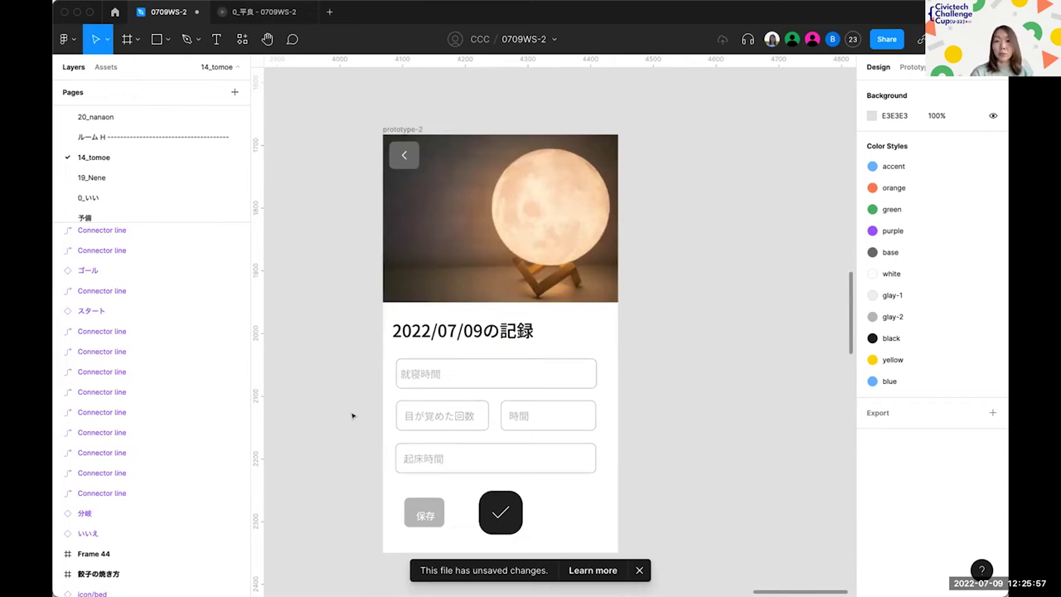
{"action": "scroll", "coordinate": [352, 416], "scroll_direction": "down", "scroll_amount": 2}
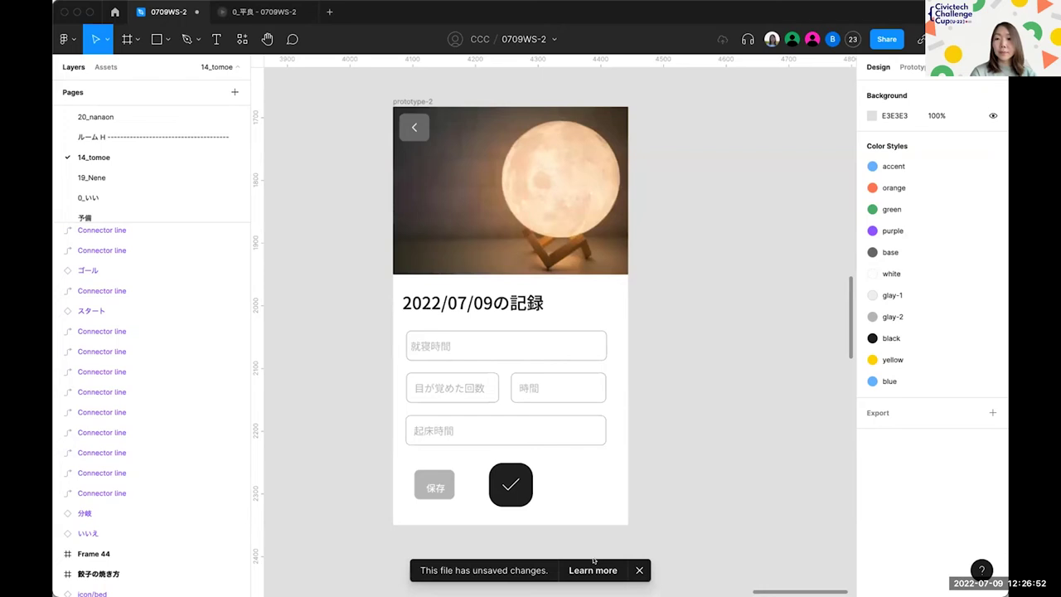
Review the prototype-1 就寝時間 entry screen on the next participant's page under ルーム I.
{"action": "scroll", "coordinate": [571, 263], "scroll_direction": "down", "scroll_amount": 5}
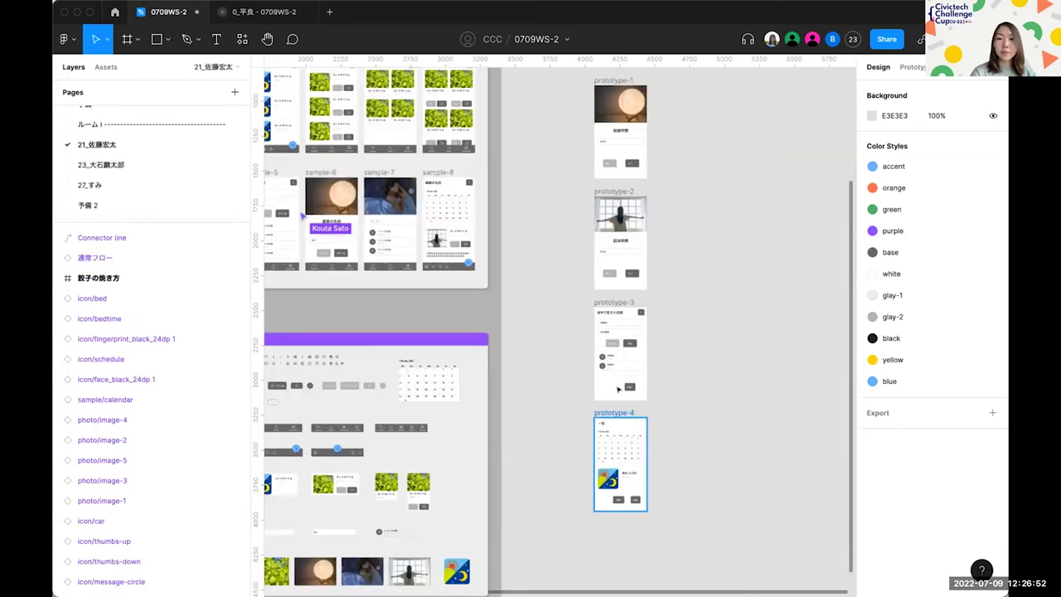
{"action": "scroll", "coordinate": [571, 262], "scroll_direction": "up", "scroll_amount": 3}
{"action": "scroll", "coordinate": [571, 263], "scroll_direction": "up", "scroll_amount": 5}
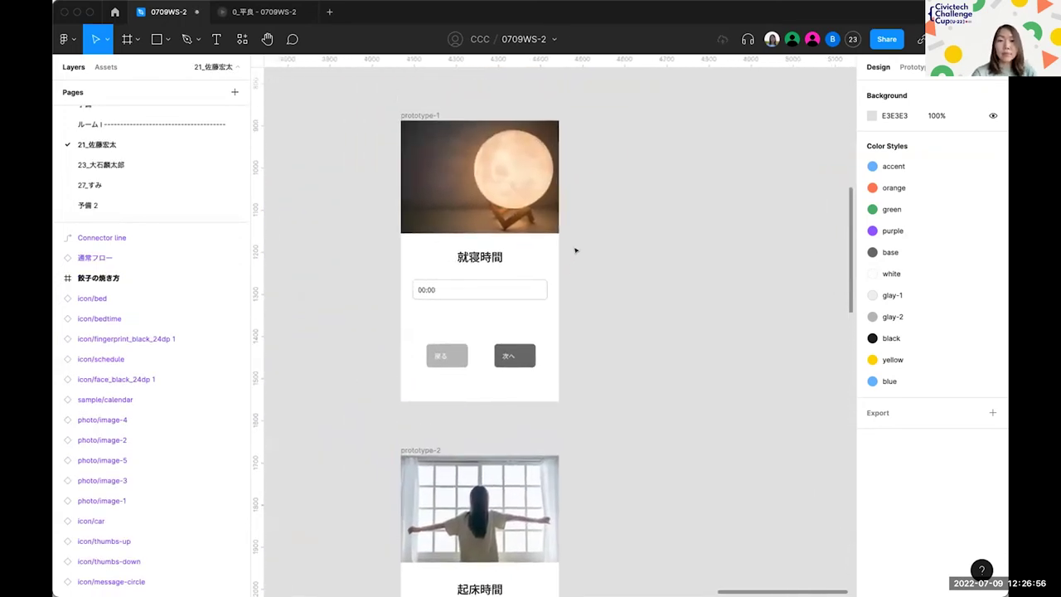
{"action": "scroll", "coordinate": [577, 243], "scroll_direction": "up", "scroll_amount": 2}
{"action": "scroll", "coordinate": [577, 242], "scroll_direction": "up", "scroll_amount": 3}
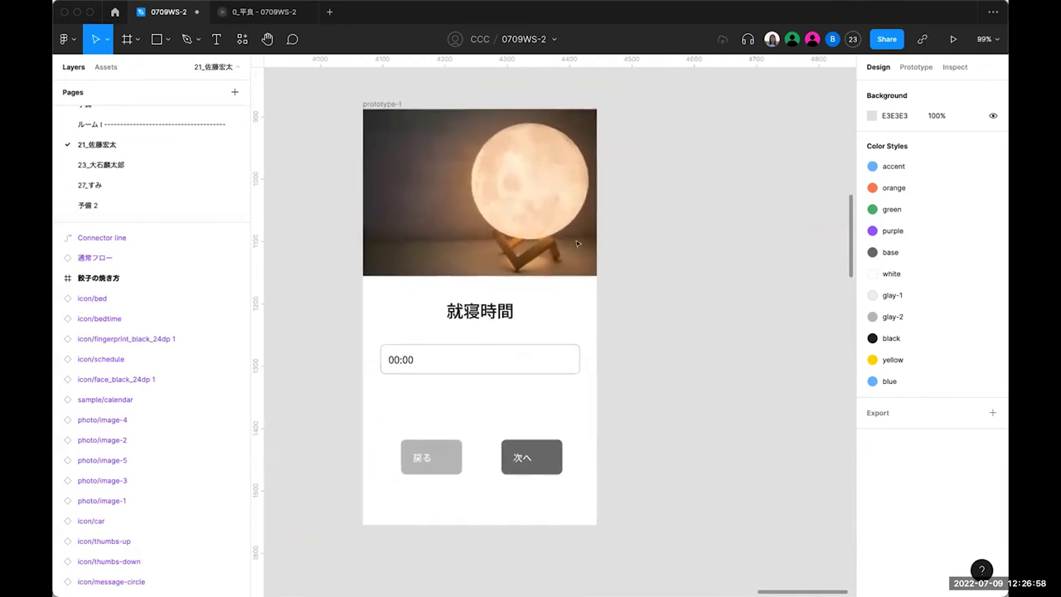
{"action": "scroll", "coordinate": [588, 253], "scroll_direction": "up", "scroll_amount": 2}
Look through the prototype-2 起床時間 screen and examine the prototype-4 一覧 calendar with its 選択した日付 card.
{"action": "scroll", "coordinate": [595, 261], "scroll_direction": "down", "scroll_amount": 10}
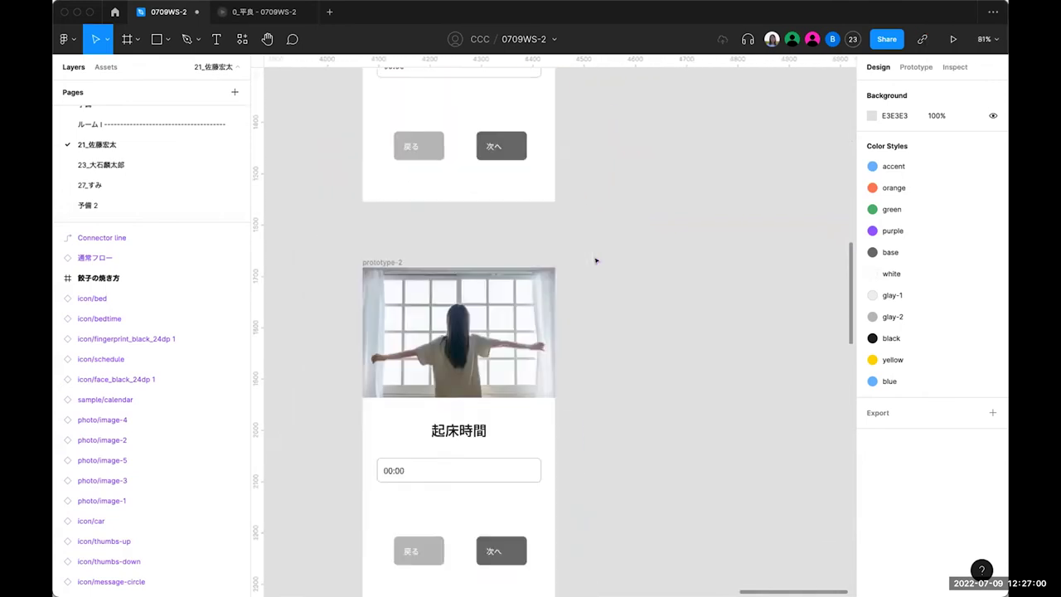
{"action": "scroll", "coordinate": [595, 261], "scroll_direction": "down", "scroll_amount": 5}
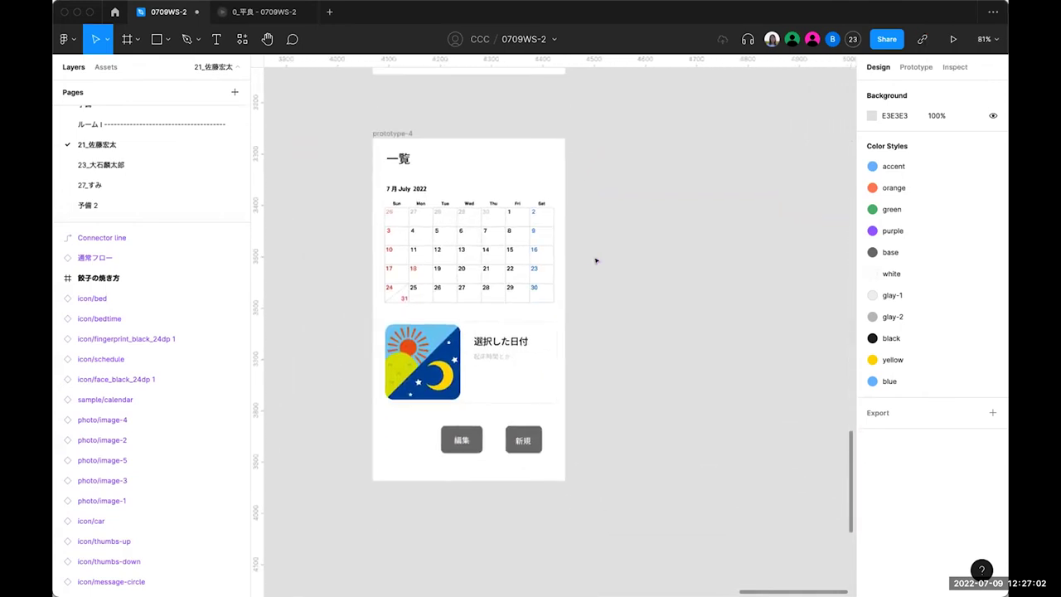
{"action": "scroll", "coordinate": [595, 261], "scroll_direction": "up", "scroll_amount": 2}
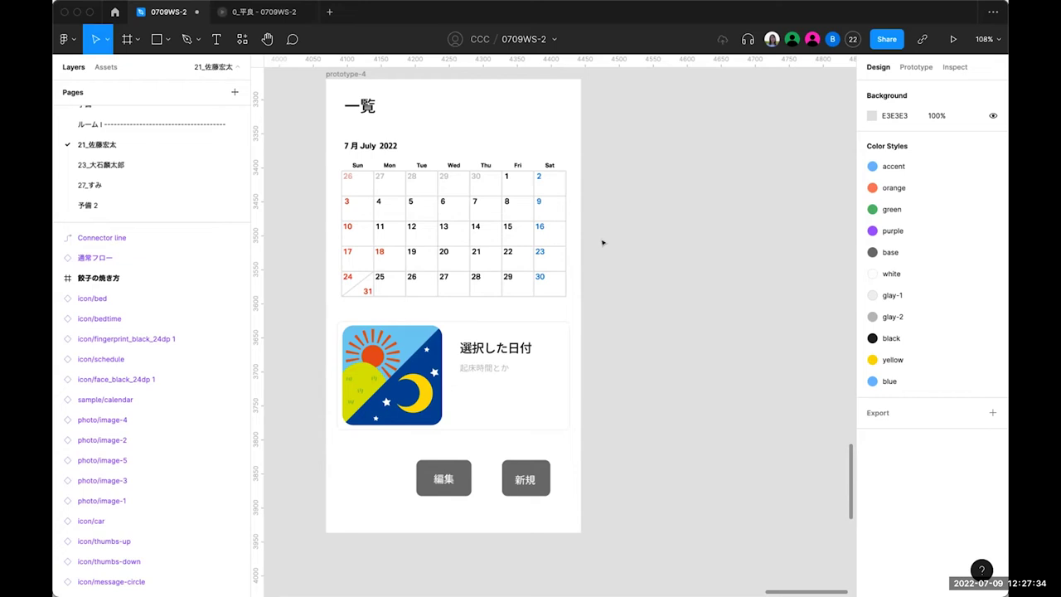
{"action": "scroll", "coordinate": [602, 242], "scroll_direction": "down", "scroll_amount": 5}
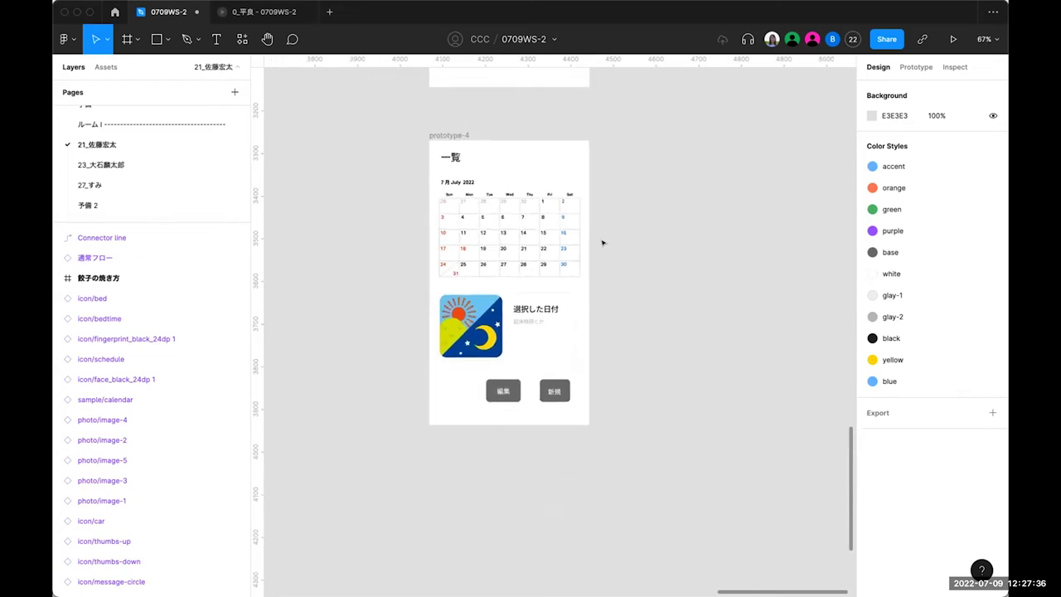
Go back to the prototype-1 就寝時間 screen and inspect its time field and the 戻る and 次へ buttons.
{"action": "scroll", "coordinate": [602, 242], "scroll_direction": "up", "scroll_amount": 15}
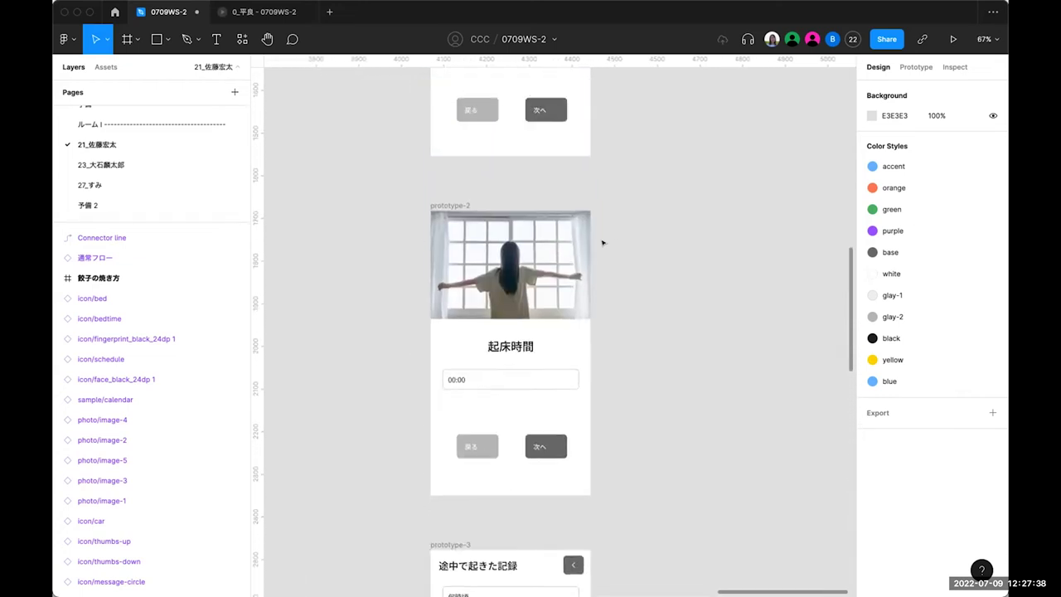
{"action": "scroll", "coordinate": [603, 242], "scroll_direction": "up", "scroll_amount": 3}
{"action": "scroll", "coordinate": [603, 242], "scroll_direction": "up", "scroll_amount": 4}
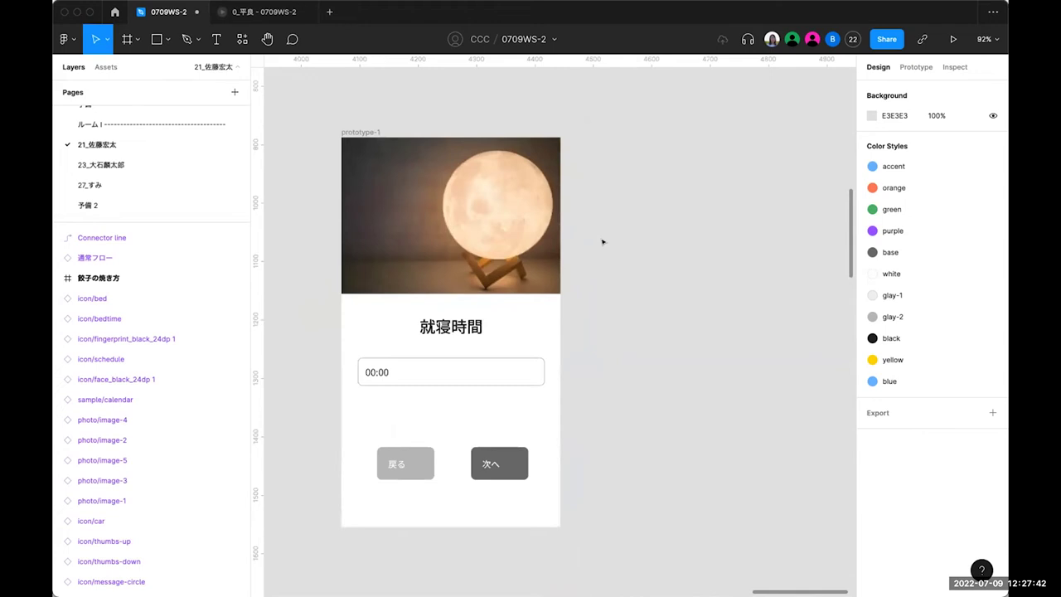
{"action": "scroll", "coordinate": [603, 242], "scroll_direction": "down", "scroll_amount": 1}
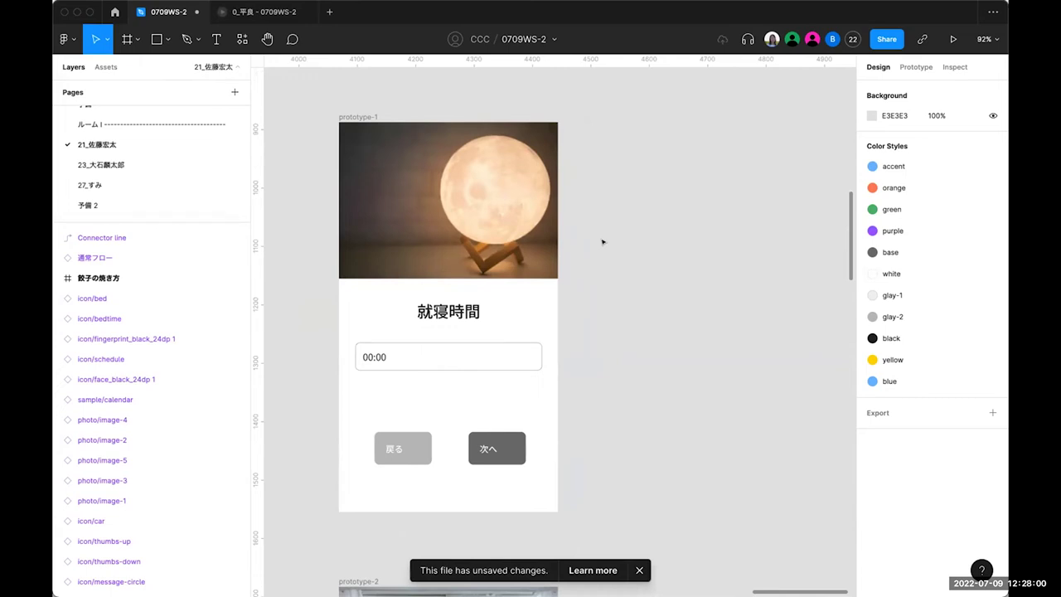
Examine the prototype-2 起床時間 screen and the prototype-3 途中で起きた記録 form with its entry list.
{"action": "scroll", "coordinate": [602, 242], "scroll_direction": "down", "scroll_amount": 10}
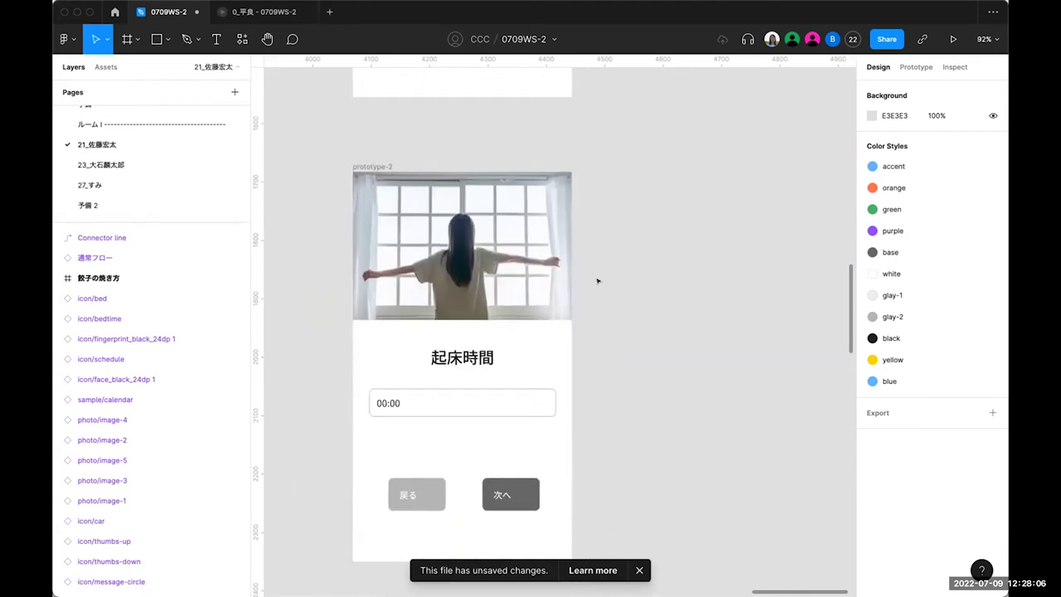
{"action": "scroll", "coordinate": [597, 281], "scroll_direction": "down", "scroll_amount": 5}
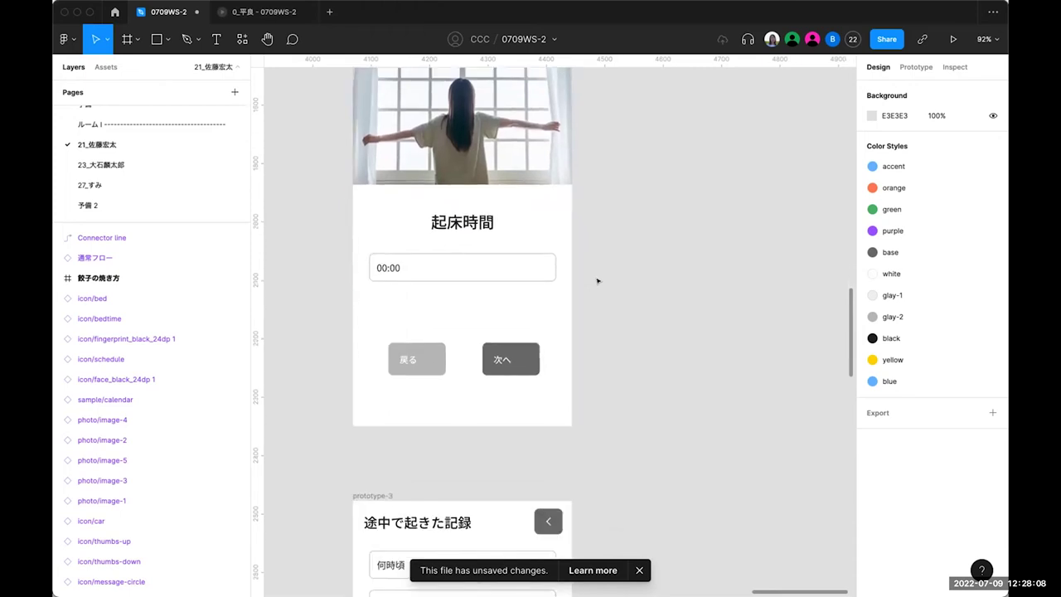
{"action": "scroll", "coordinate": [598, 281], "scroll_direction": "down", "scroll_amount": 5}
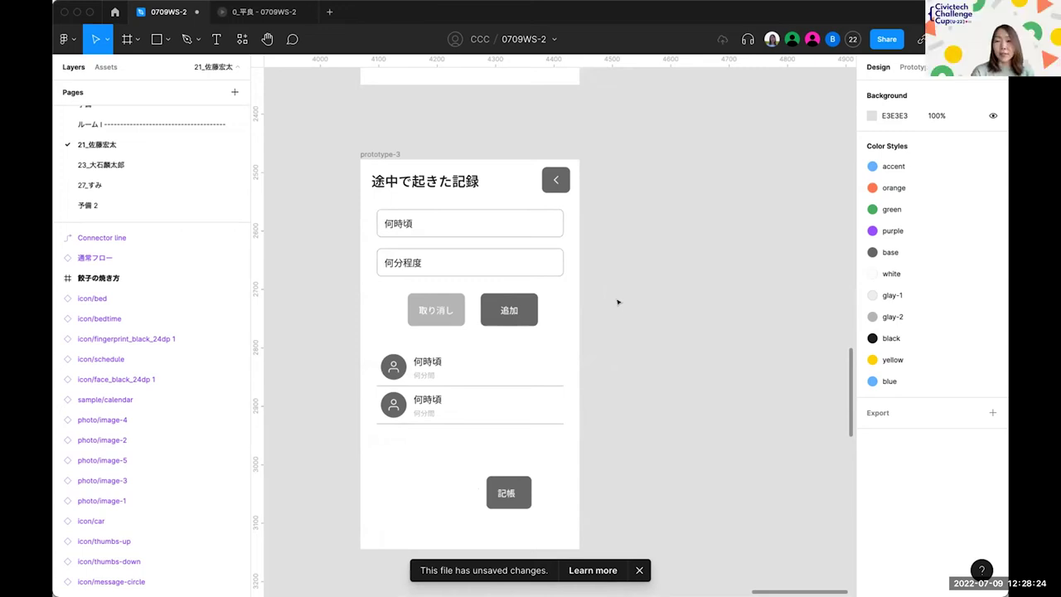
{"action": "scroll", "coordinate": [617, 302], "scroll_direction": "down", "scroll_amount": 3}
{"action": "scroll", "coordinate": [618, 302], "scroll_direction": "down", "scroll_amount": 5}
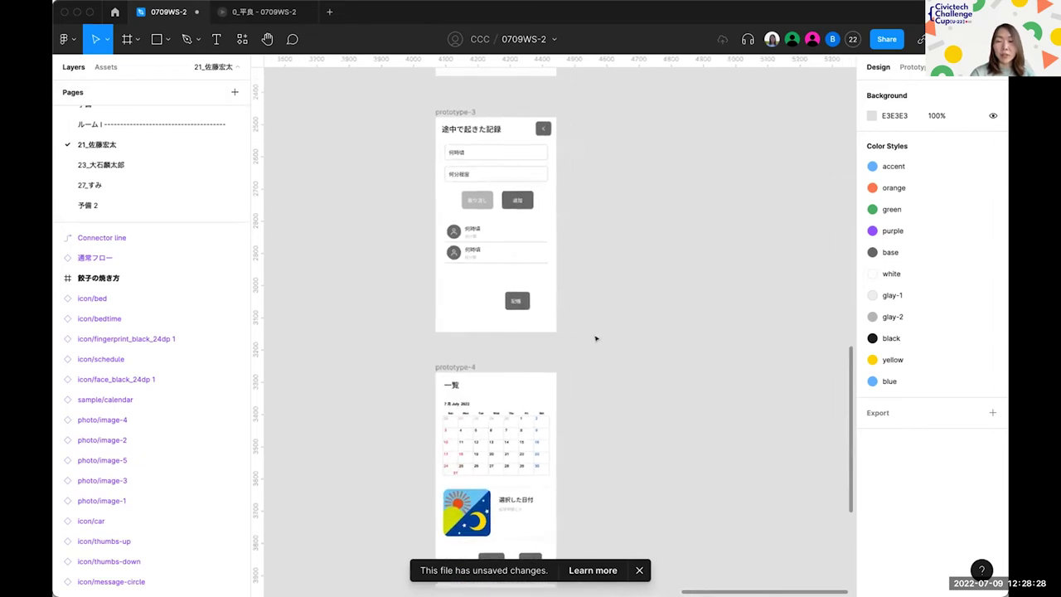
{"action": "scroll", "coordinate": [594, 339], "scroll_direction": "down", "scroll_amount": 2}
Compare the 就寝時間 and 起床時間 entry screens in prototype-1 and prototype-2 once more.
{"action": "scroll", "coordinate": [576, 338], "scroll_direction": "up", "scroll_amount": 10}
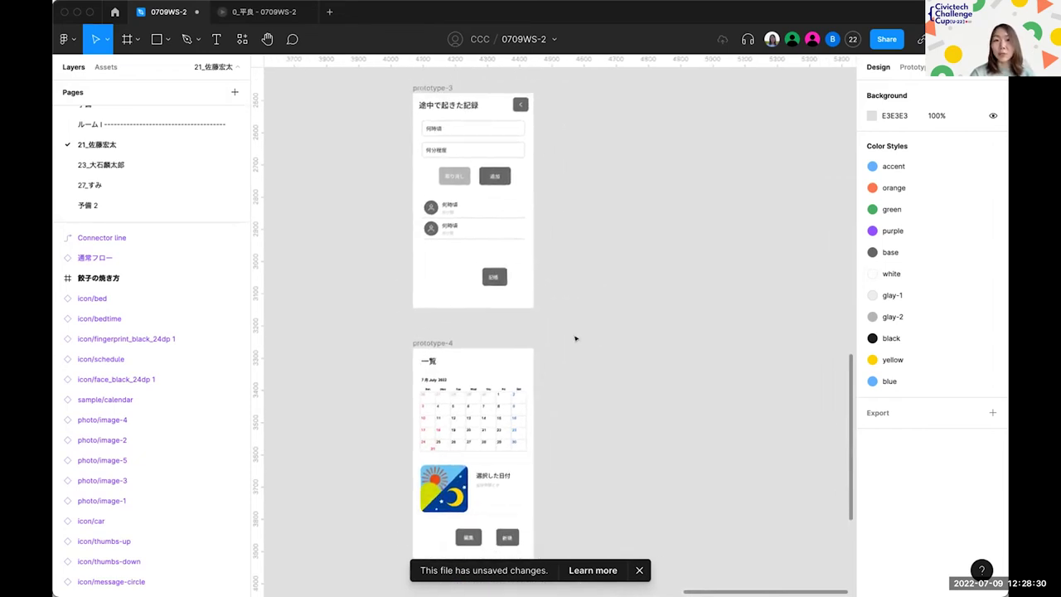
{"action": "scroll", "coordinate": [575, 338], "scroll_direction": "up", "scroll_amount": 5}
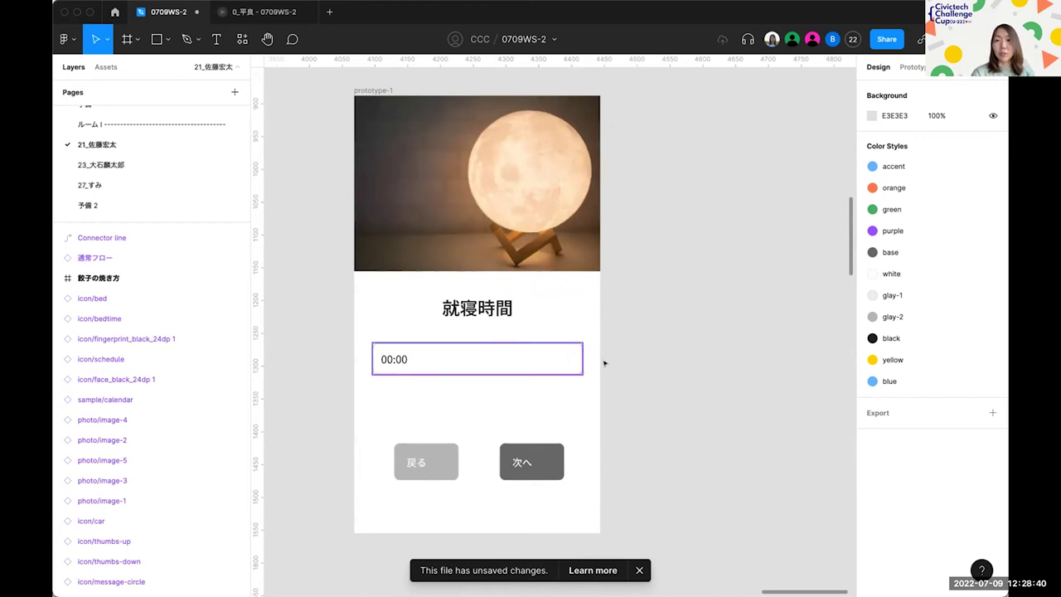
{"action": "scroll", "coordinate": [615, 355], "scroll_direction": "down", "scroll_amount": 3}
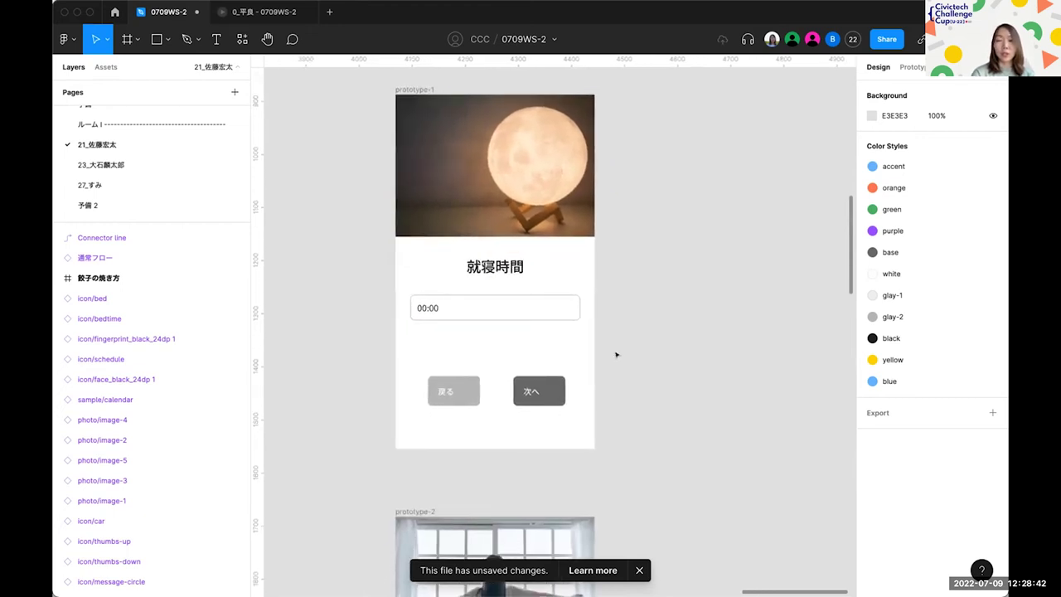
{"action": "scroll", "coordinate": [616, 355], "scroll_direction": "down", "scroll_amount": 5}
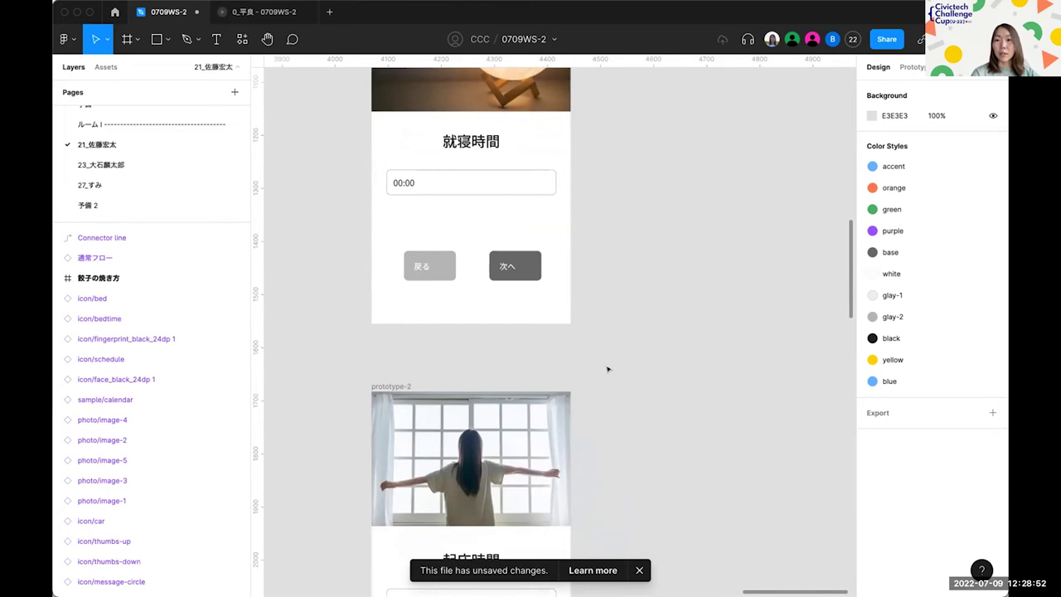
{"action": "scroll", "coordinate": [607, 369], "scroll_direction": "down", "scroll_amount": 2}
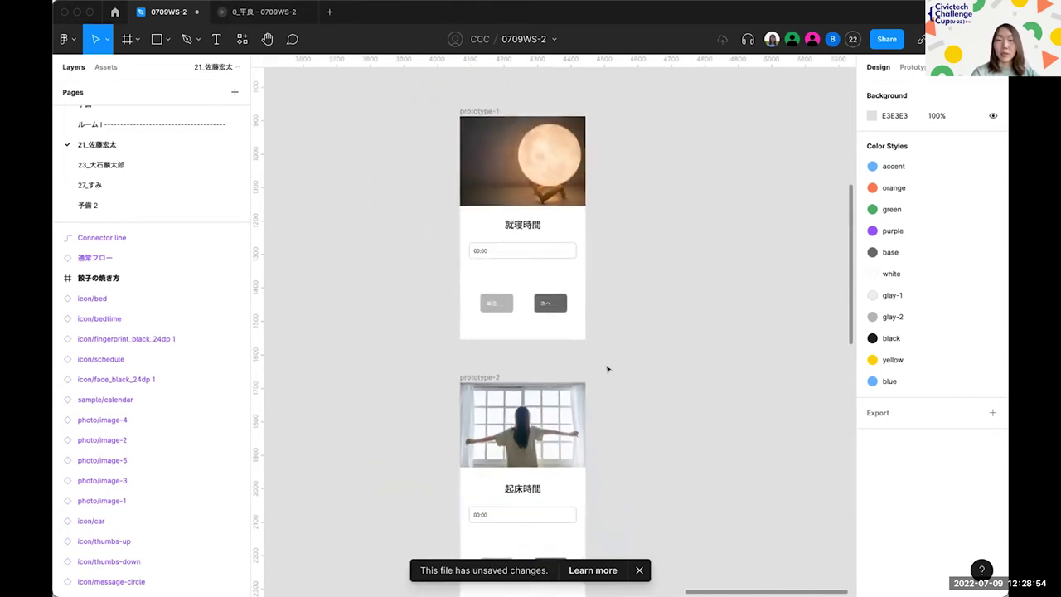
{"action": "scroll", "coordinate": [607, 369], "scroll_direction": "up", "scroll_amount": 3}
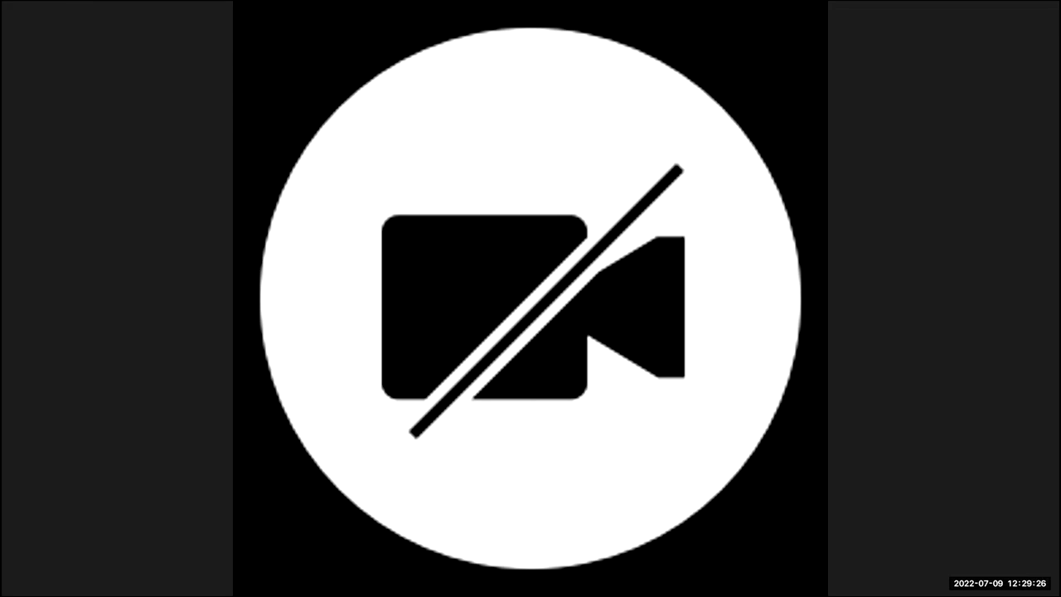
Review the prototype-1 睡眠時間入力 form and the prototype-2 メニュー画面 record list on the first participant page under メインルーム.
{"action": "scroll", "coordinate": [548, 331], "scroll_direction": "up", "scroll_amount": 5}
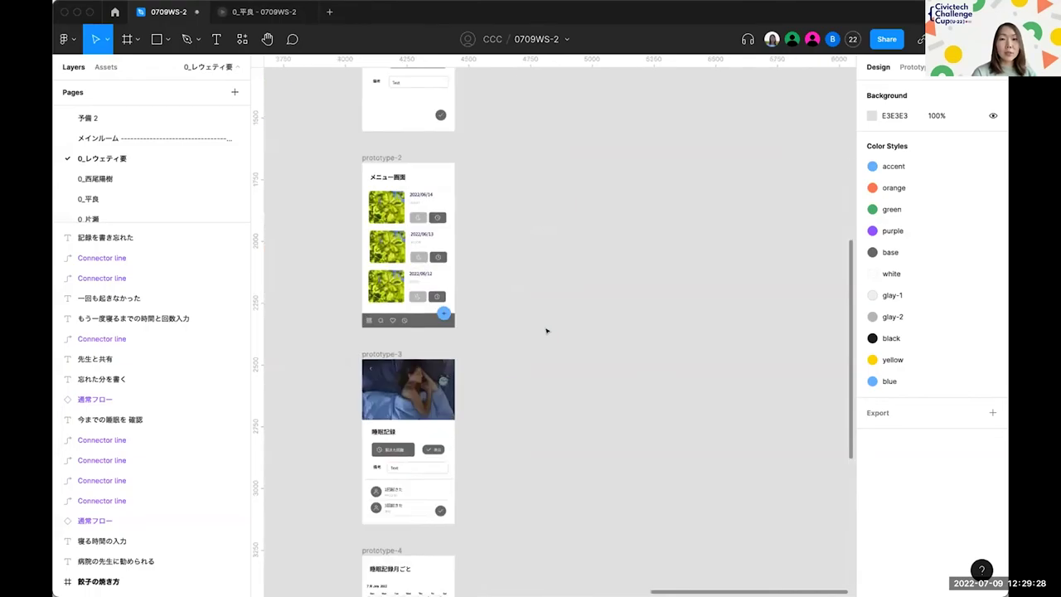
{"action": "scroll", "coordinate": [546, 331], "scroll_direction": "up", "scroll_amount": 5}
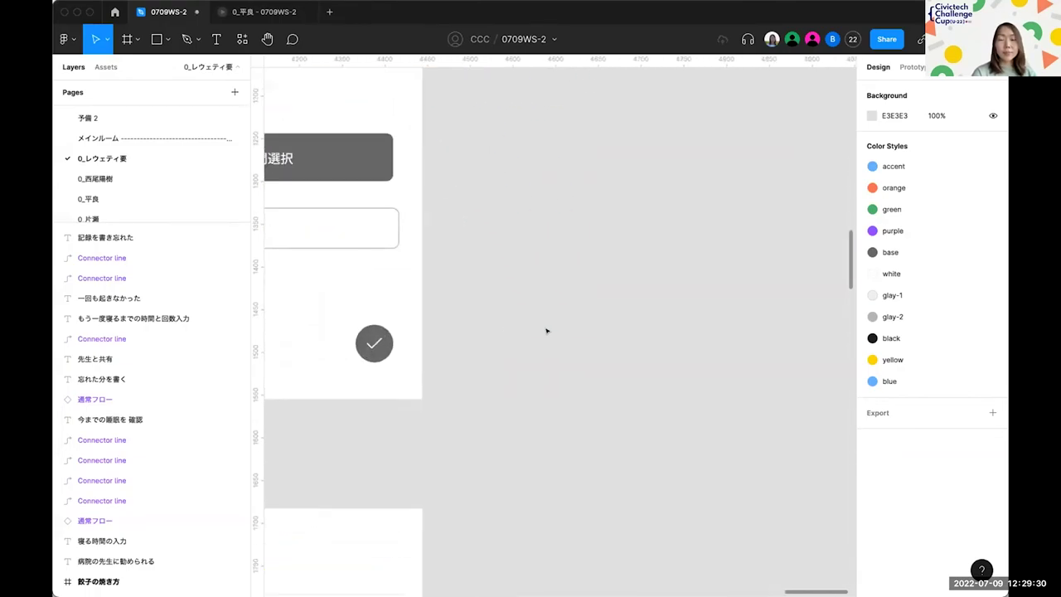
{"action": "scroll", "coordinate": [546, 331], "scroll_direction": "down", "scroll_amount": 3}
{"action": "scroll", "coordinate": [545, 331], "scroll_direction": "down", "scroll_amount": 2}
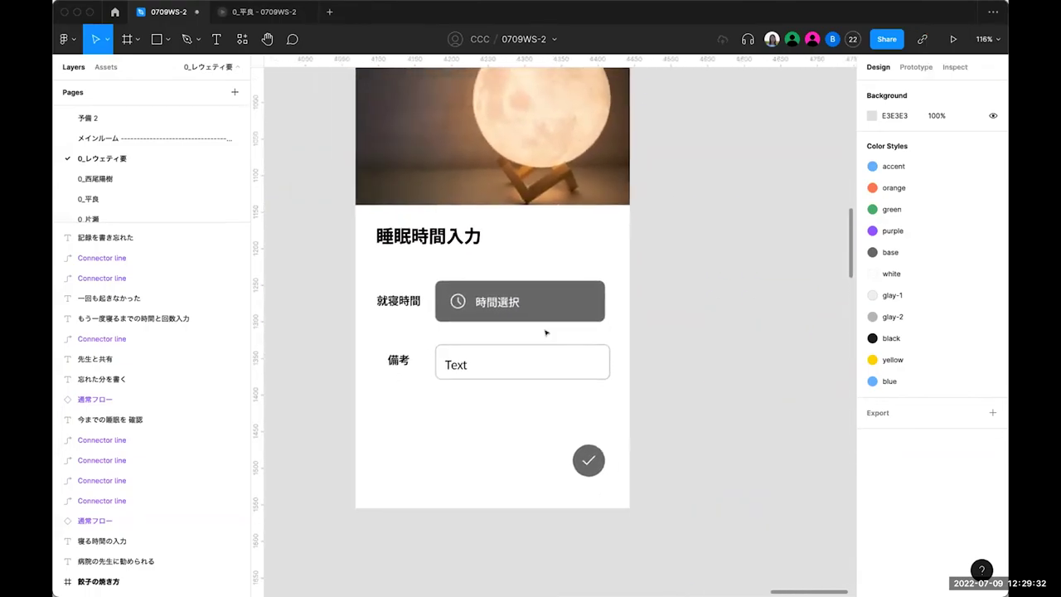
{"action": "scroll", "coordinate": [545, 332], "scroll_direction": "down", "scroll_amount": 2}
{"action": "scroll", "coordinate": [456, 340], "scroll_direction": "up", "scroll_amount": 2}
{"action": "scroll", "coordinate": [341, 338], "scroll_direction": "down", "scroll_amount": 10}
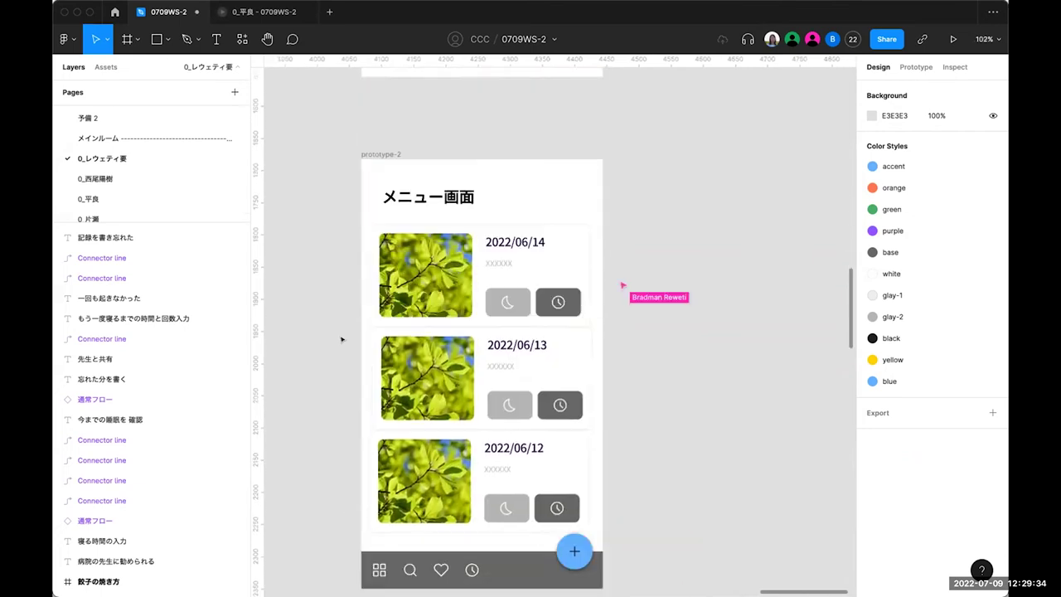
{"action": "scroll", "coordinate": [342, 339], "scroll_direction": "right", "scroll_amount": 1}
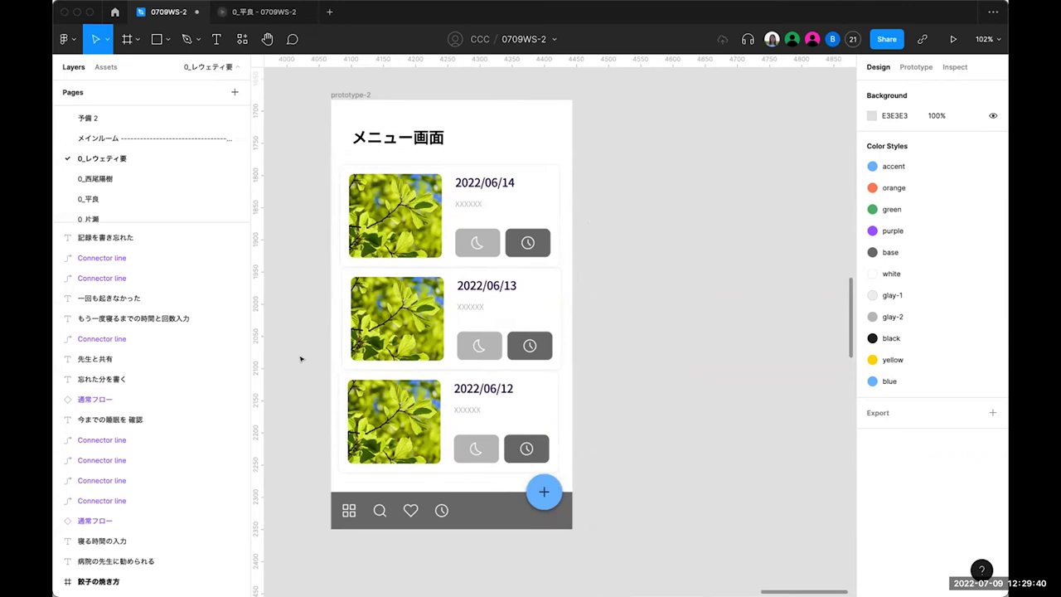
Examine the prototype-1 睡眠時間入力 form again, followed by the dated record cards on the prototype-2 メニュー画面.
{"action": "scroll", "coordinate": [301, 358], "scroll_direction": "up", "scroll_amount": 5}
{"action": "scroll", "coordinate": [301, 358], "scroll_direction": "down", "scroll_amount": 3, "text": "ctrl"}
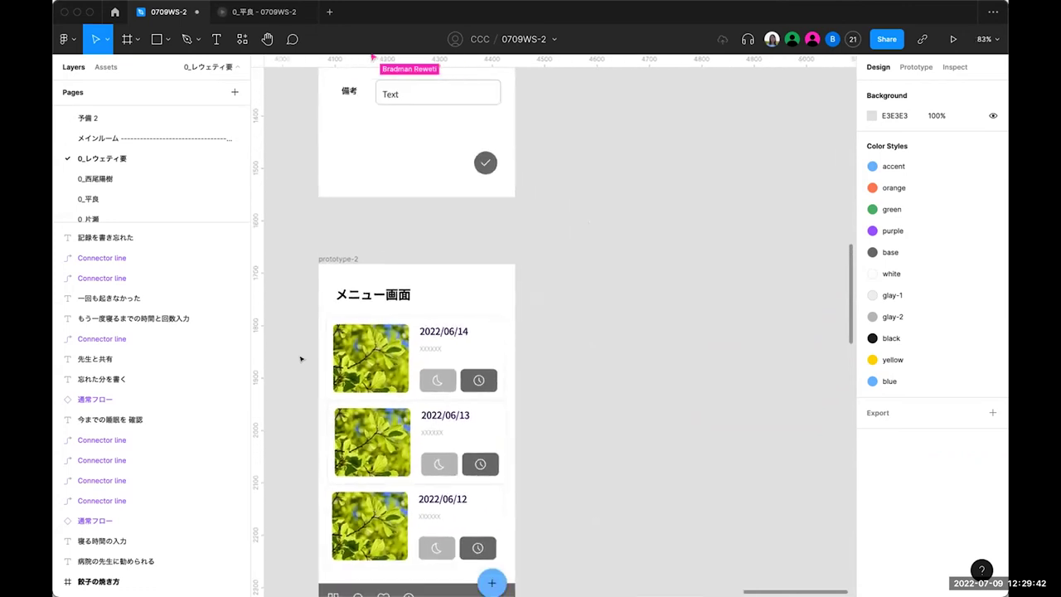
{"action": "scroll", "coordinate": [301, 358], "scroll_direction": "up", "scroll_amount": 5}
{"action": "scroll", "coordinate": [301, 358], "scroll_direction": "up", "scroll_amount": 3, "text": "ctrl"}
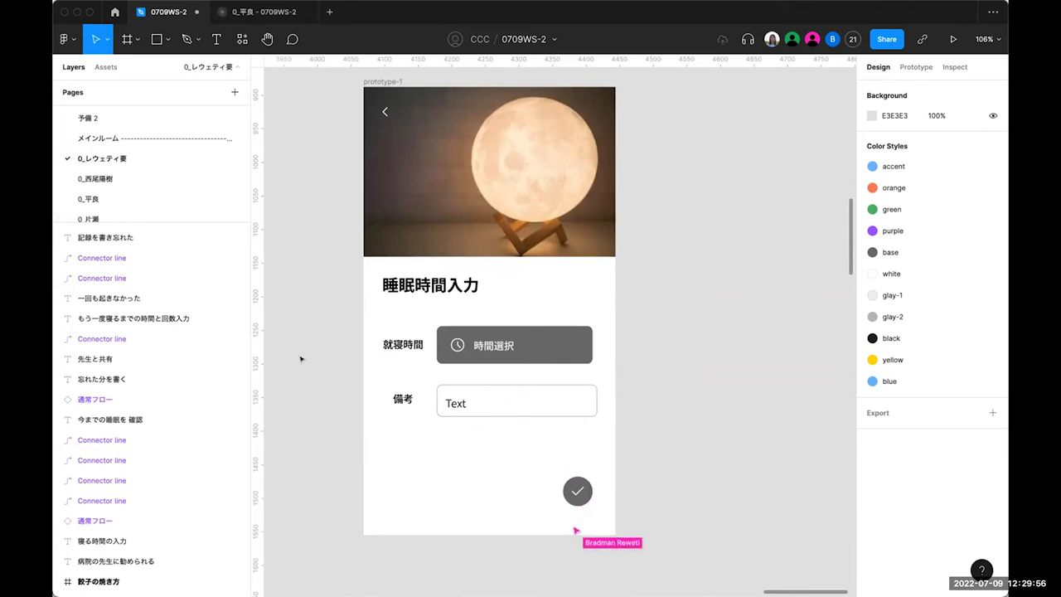
{"action": "scroll", "coordinate": [301, 358], "scroll_direction": "down", "scroll_amount": 10}
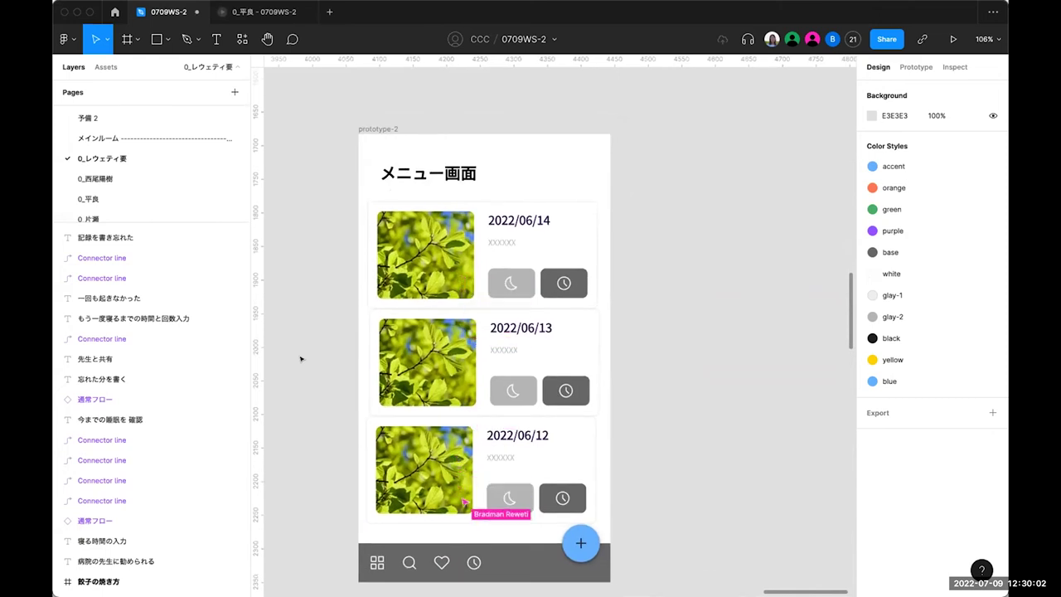
{"action": "scroll", "coordinate": [301, 358], "scroll_direction": "down", "scroll_amount": 1}
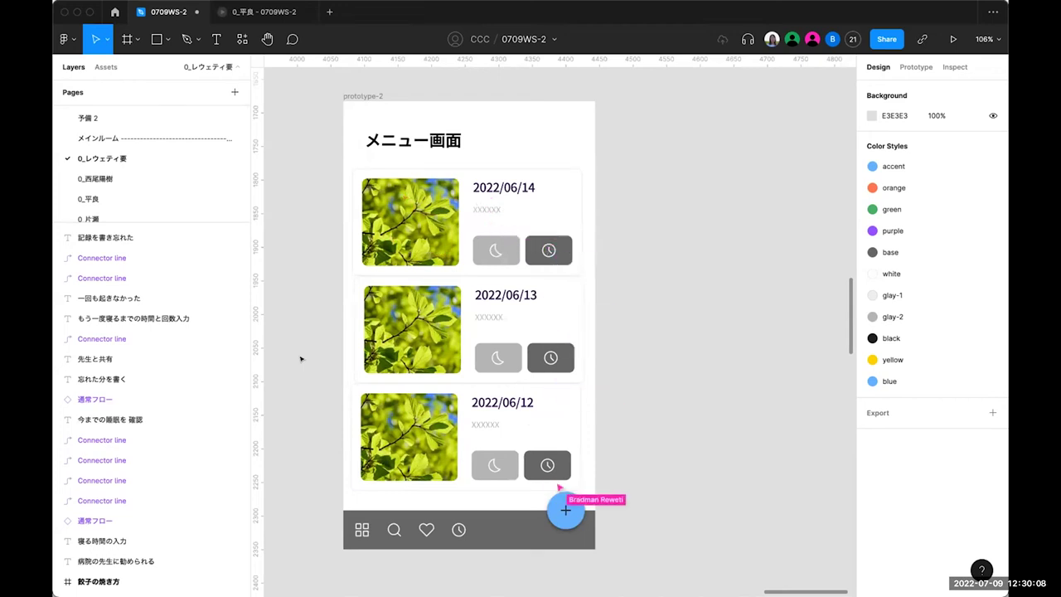
Inspect the prototype-3 睡眠記録 screen with its 起きた回数 and 後日 buttons, 備考 field and wake-up entries.
{"action": "scroll", "coordinate": [301, 358], "scroll_direction": "down", "scroll_amount": 2}
{"action": "scroll", "coordinate": [301, 358], "scroll_direction": "down", "scroll_amount": 10}
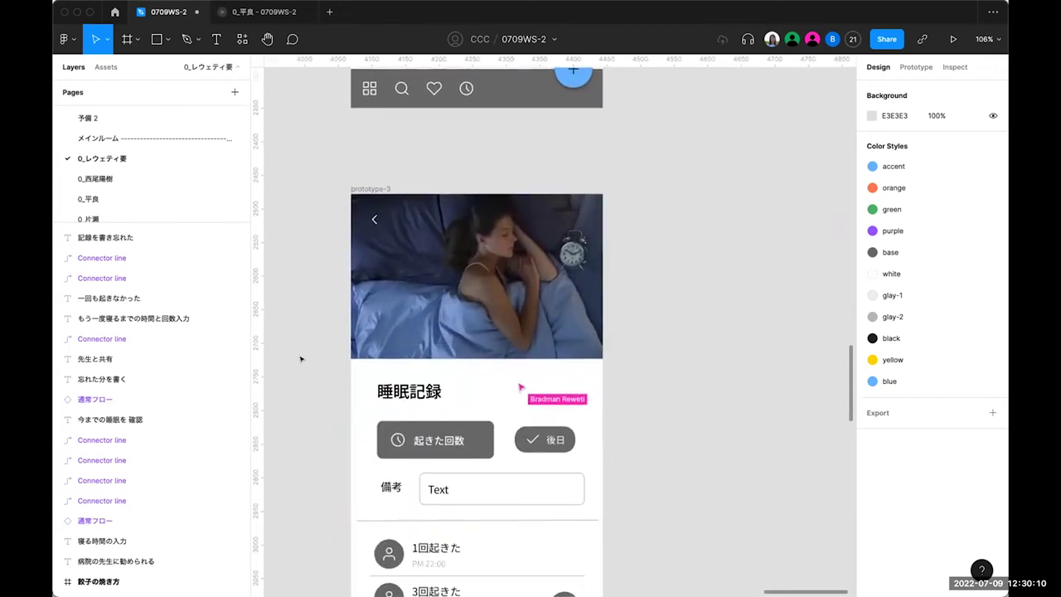
{"action": "scroll", "coordinate": [301, 358], "scroll_direction": "up", "scroll_amount": 1}
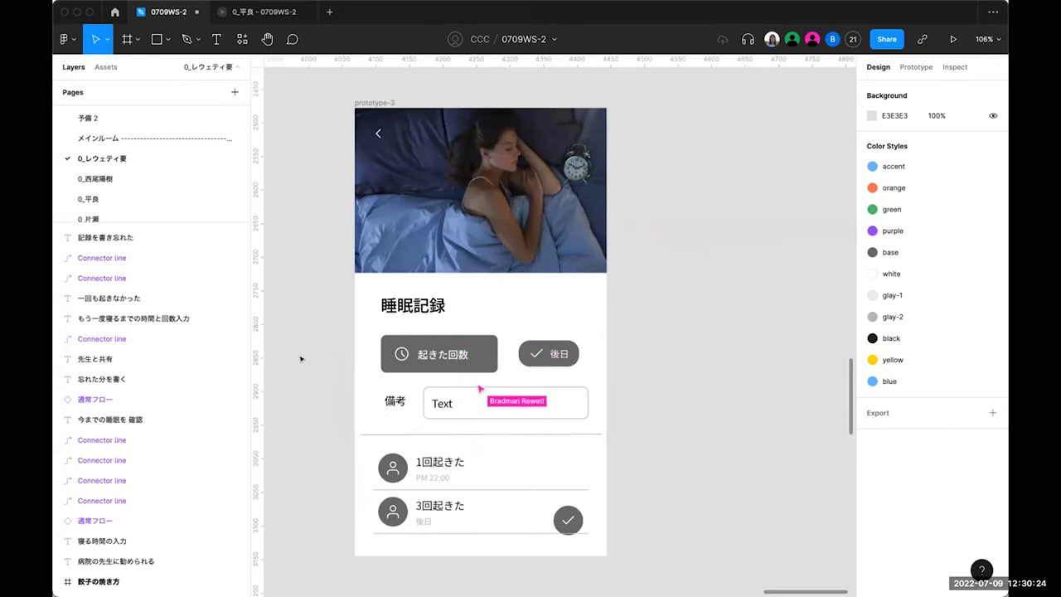
{"action": "scroll", "coordinate": [301, 358], "scroll_direction": "down", "scroll_amount": 2}
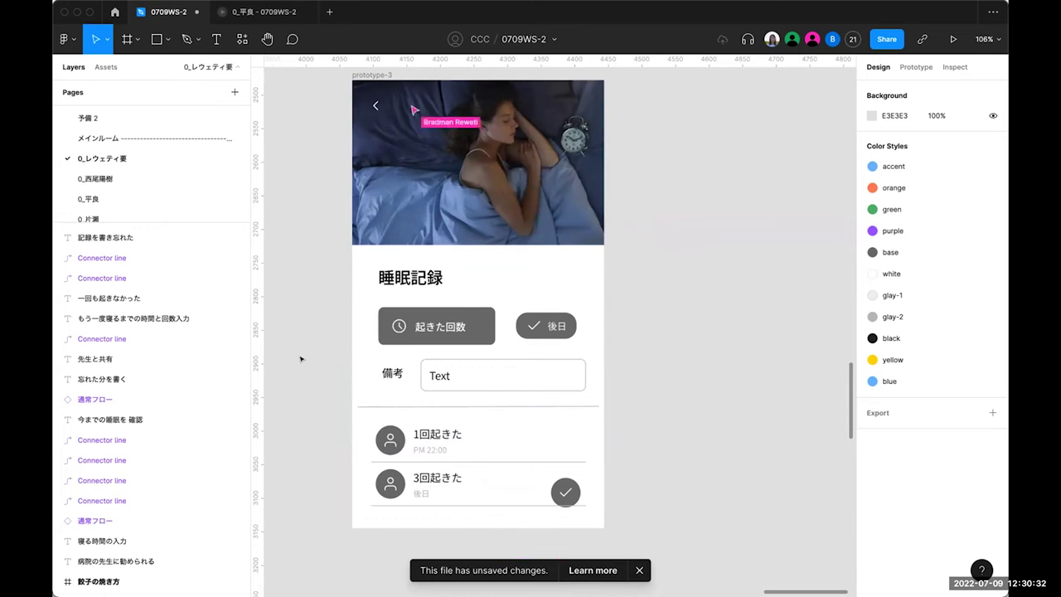
{"action": "scroll", "coordinate": [301, 358], "scroll_direction": "down", "scroll_amount": 5, "text": "ctrl"}
{"action": "scroll", "coordinate": [301, 358], "scroll_direction": "up", "scroll_amount": 3, "text": "ctrl"}
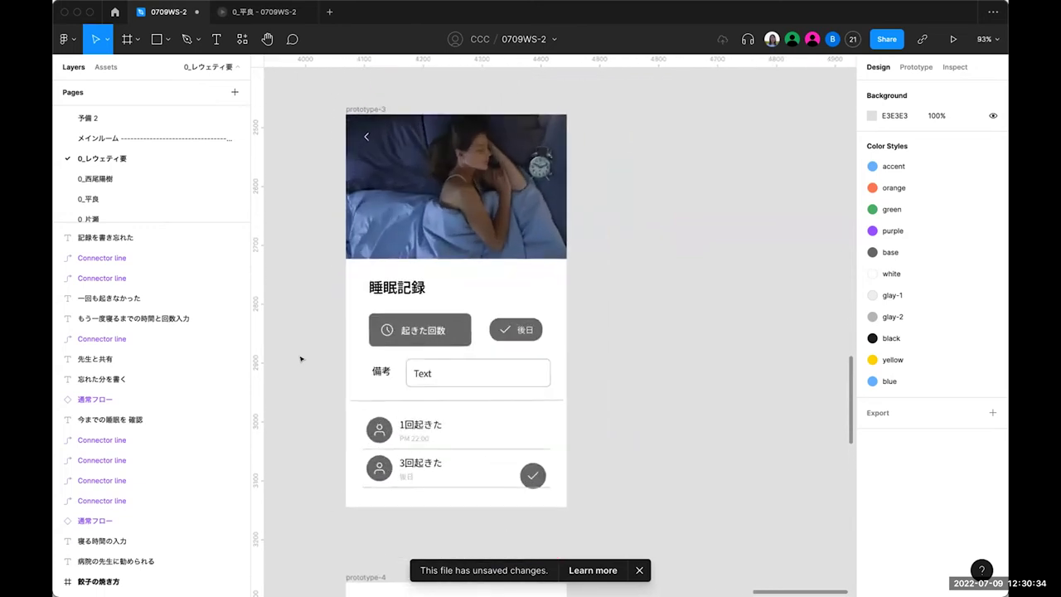
Examine the prototype-4 睡眠記録月ごと screen with its July 2022 calendar and 眠れなかった日 card.
{"action": "scroll", "coordinate": [301, 358], "scroll_direction": "down", "scroll_amount": 10}
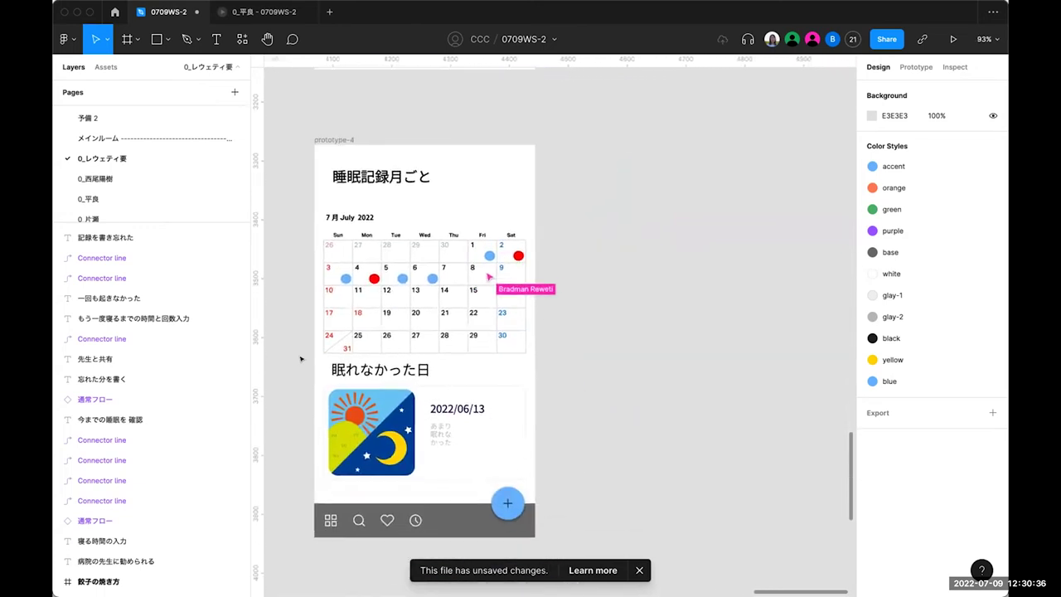
{"action": "scroll", "coordinate": [301, 359], "scroll_direction": "up", "scroll_amount": 3, "text": "ctrl"}
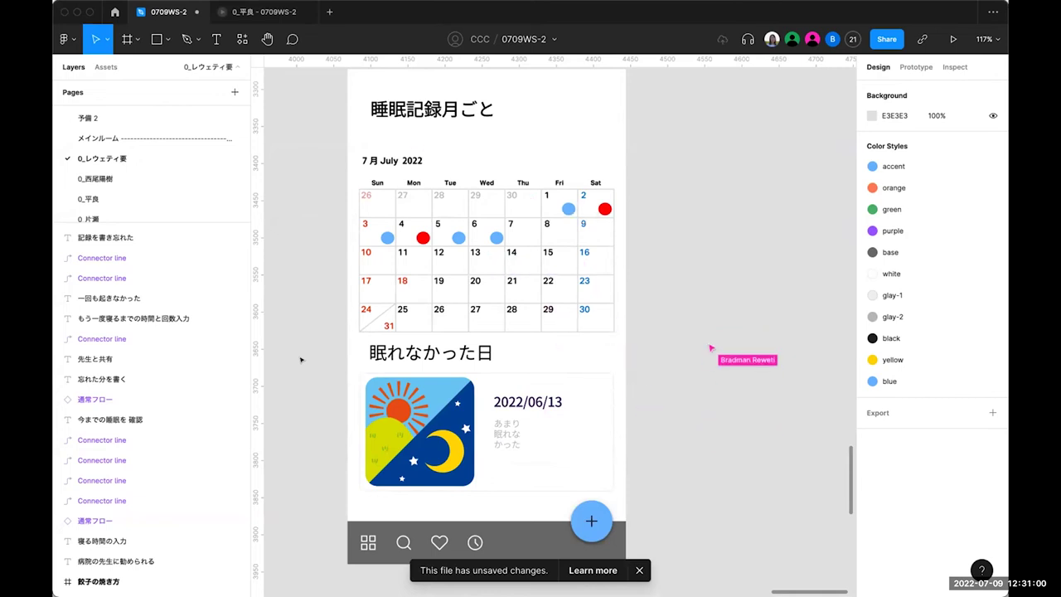
{"action": "scroll", "coordinate": [300, 360], "scroll_direction": "down", "scroll_amount": 1}
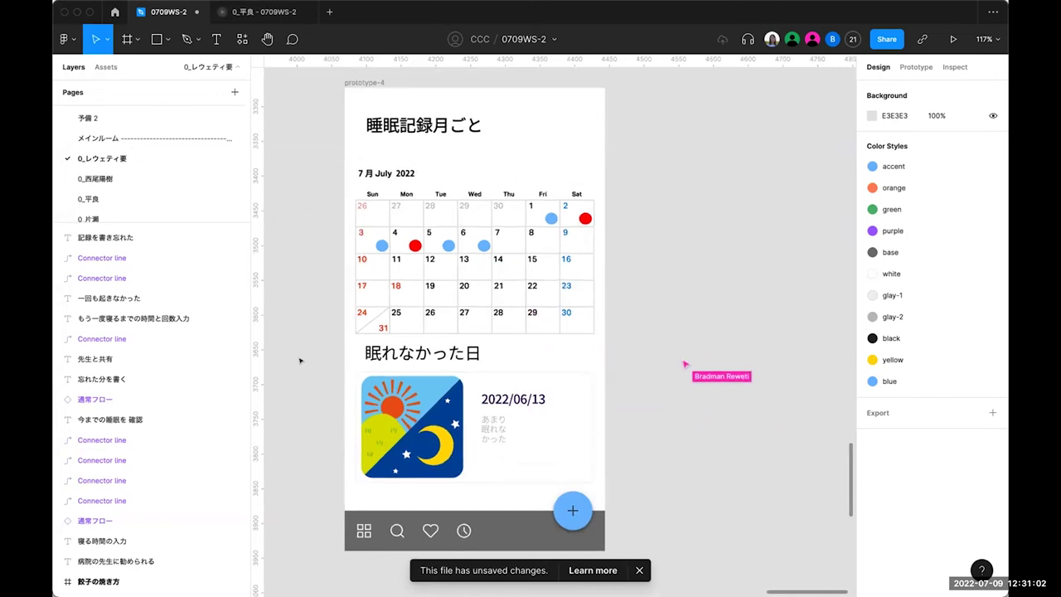
{"action": "scroll", "coordinate": [300, 360], "scroll_direction": "down", "scroll_amount": 5}
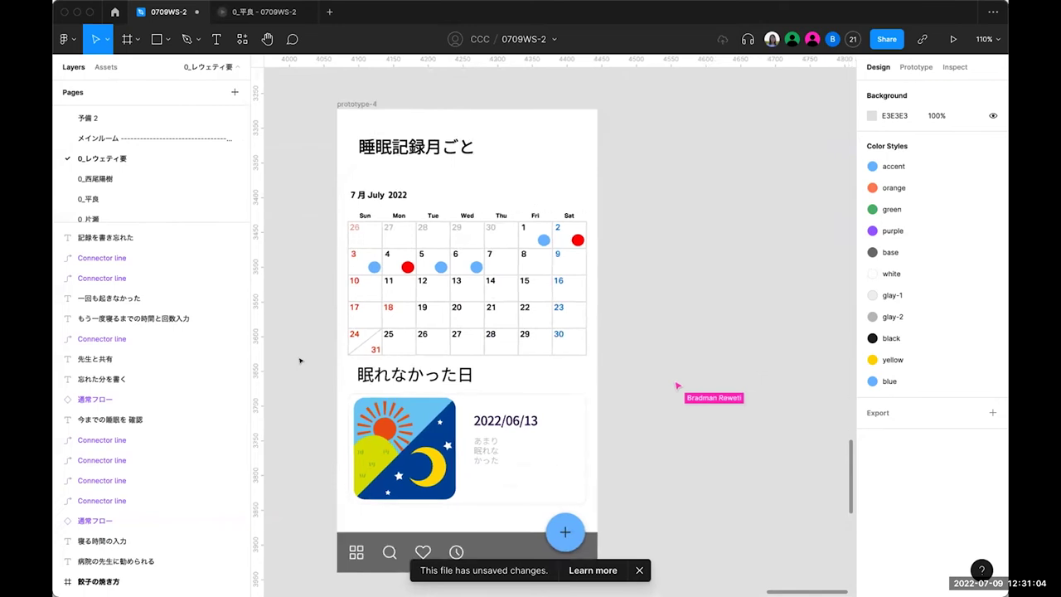
Return to the prototype-1 睡眠時間入力 screen and take a closer look at its 就寝時間 and 備考 fields.
{"action": "scroll", "coordinate": [300, 359], "scroll_direction": "up", "scroll_amount": 3}
{"action": "scroll", "coordinate": [300, 359], "scroll_direction": "up", "scroll_amount": 10}
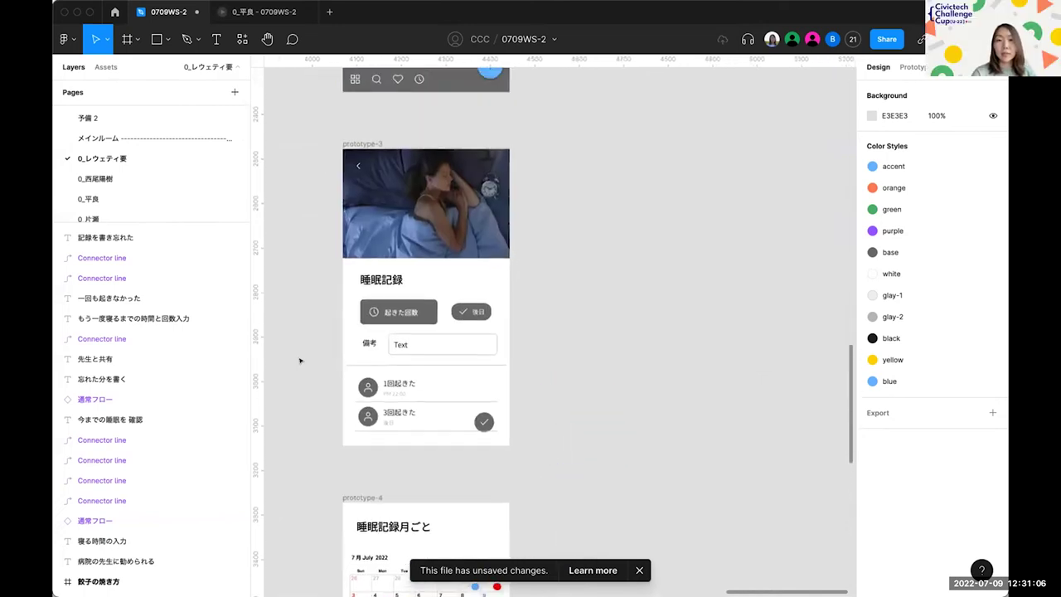
{"action": "scroll", "coordinate": [300, 360], "scroll_direction": "up", "scroll_amount": 3}
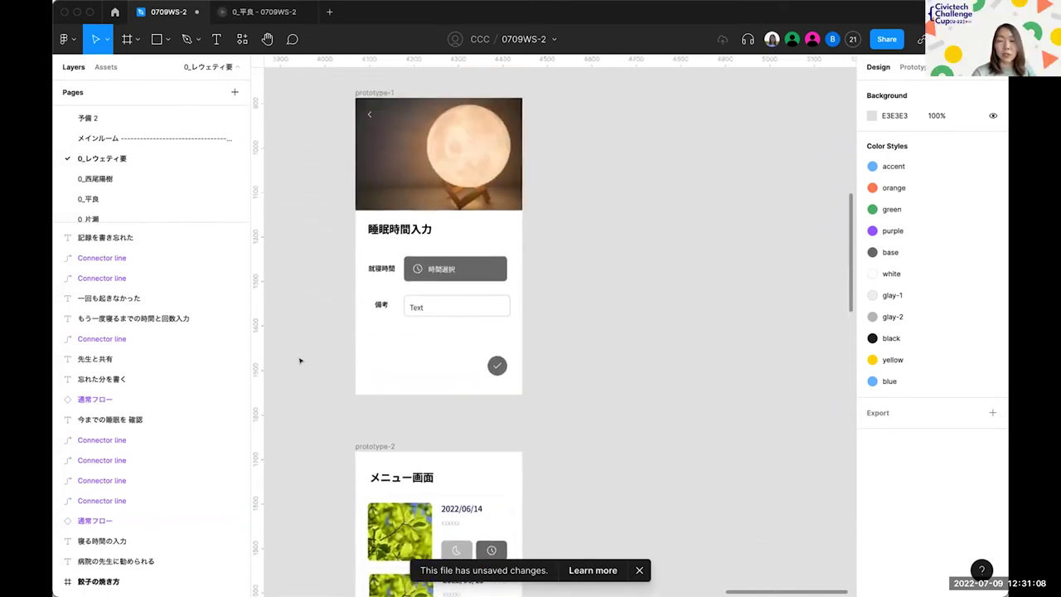
{"action": "scroll", "coordinate": [300, 360], "scroll_direction": "right", "scroll_amount": 2}
{"action": "scroll", "coordinate": [300, 360], "scroll_direction": "up", "scroll_amount": 2}
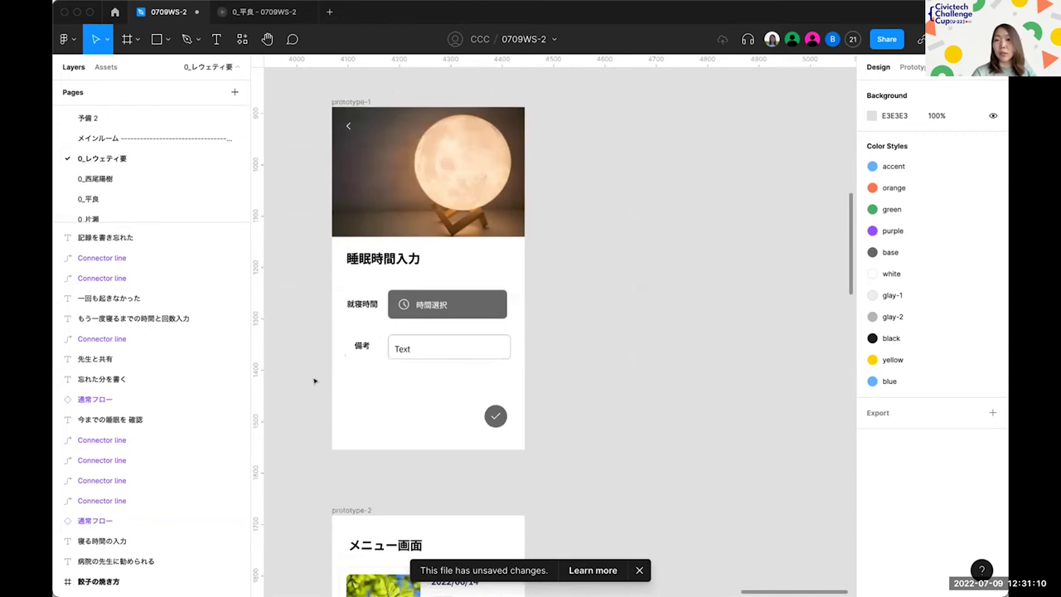
{"action": "scroll", "coordinate": [314, 380], "scroll_direction": "up", "scroll_amount": 2}
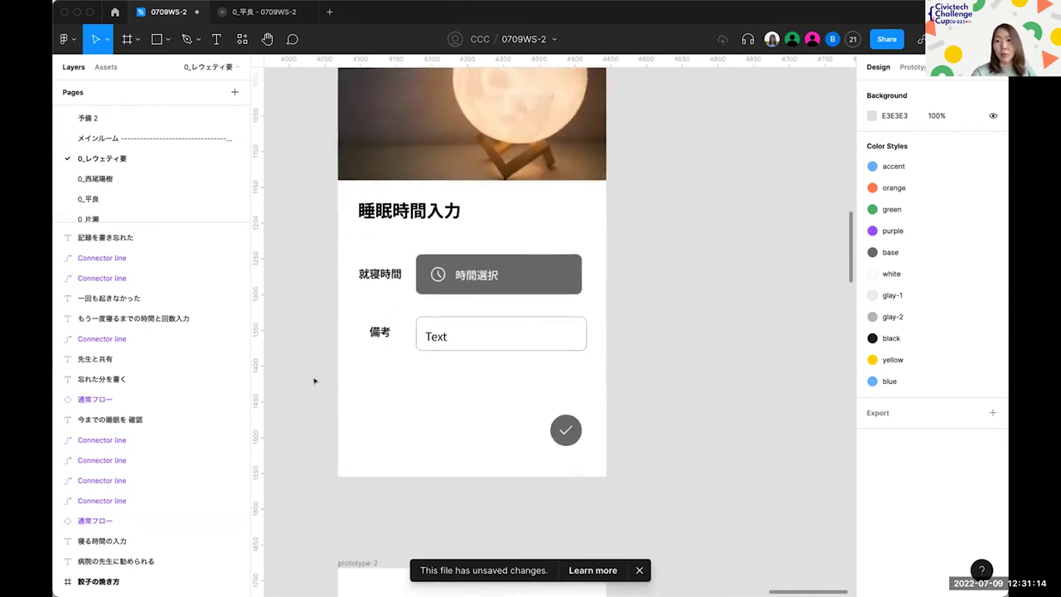
{"action": "scroll", "coordinate": [314, 380], "scroll_direction": "down", "scroll_amount": 3}
{"action": "scroll", "coordinate": [314, 380], "scroll_direction": "up", "scroll_amount": 2}
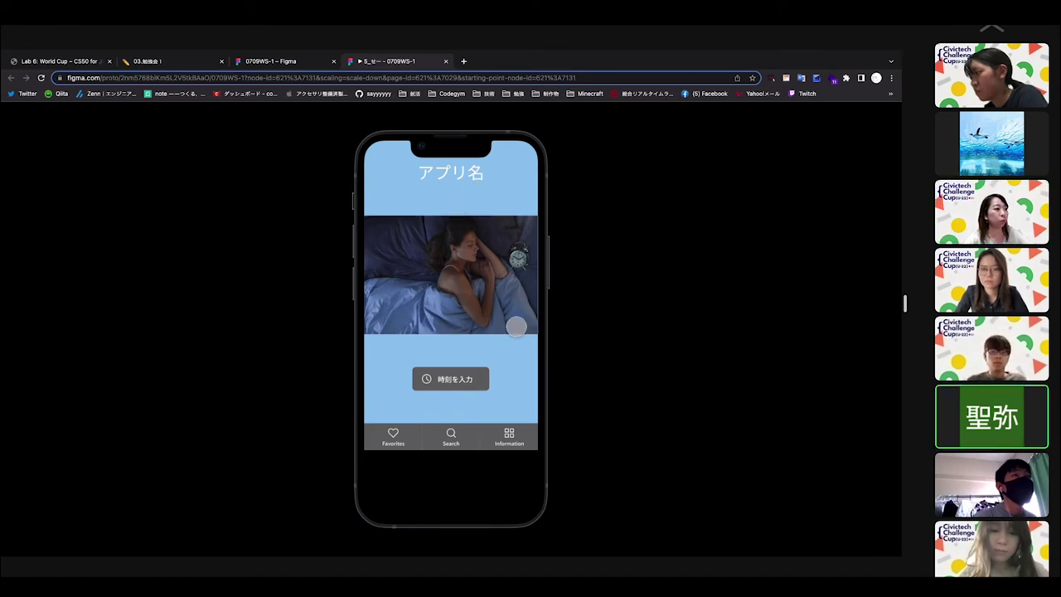
In the running browser prototype, go from 時刻を入力 through the 日付の選択 calendar to the sleep and wake time entry screen.
{"action": "left_click", "coordinate": [455, 378]}
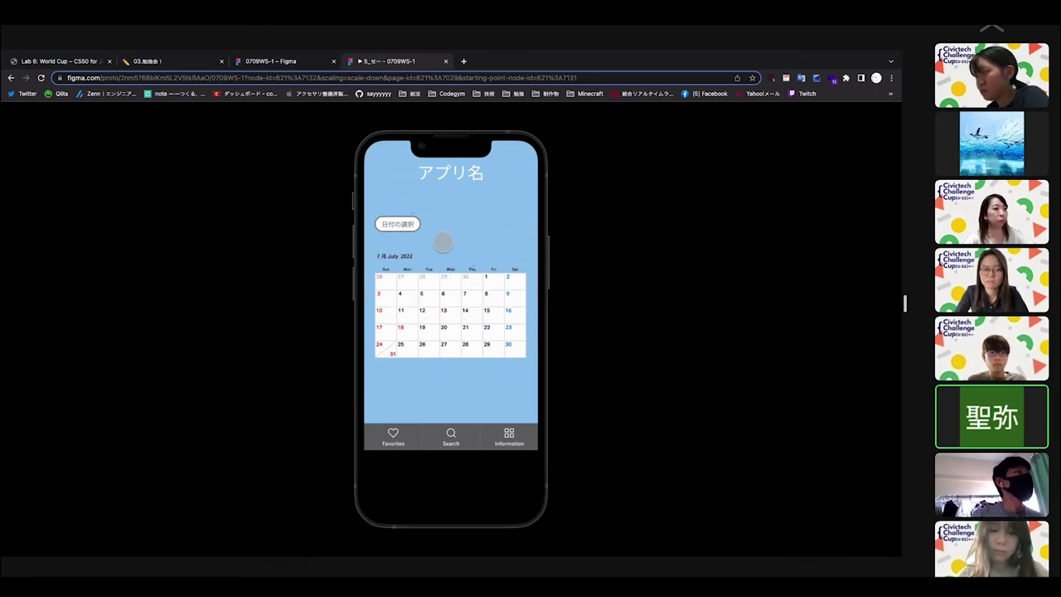
{"action": "key", "text": "XF86AudioRaiseVolume"}
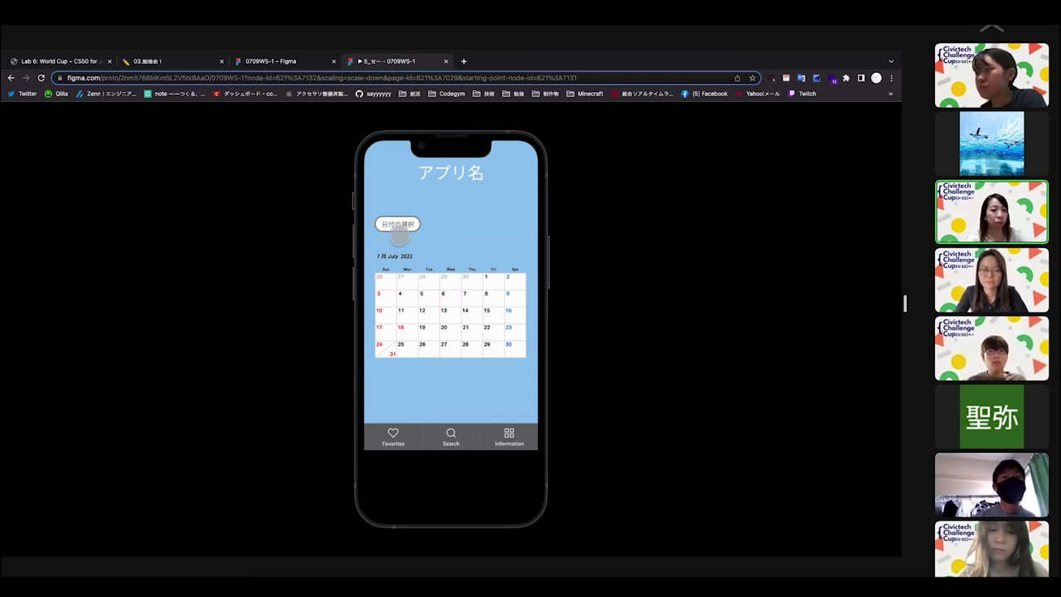
{"action": "left_click", "coordinate": [470, 300]}
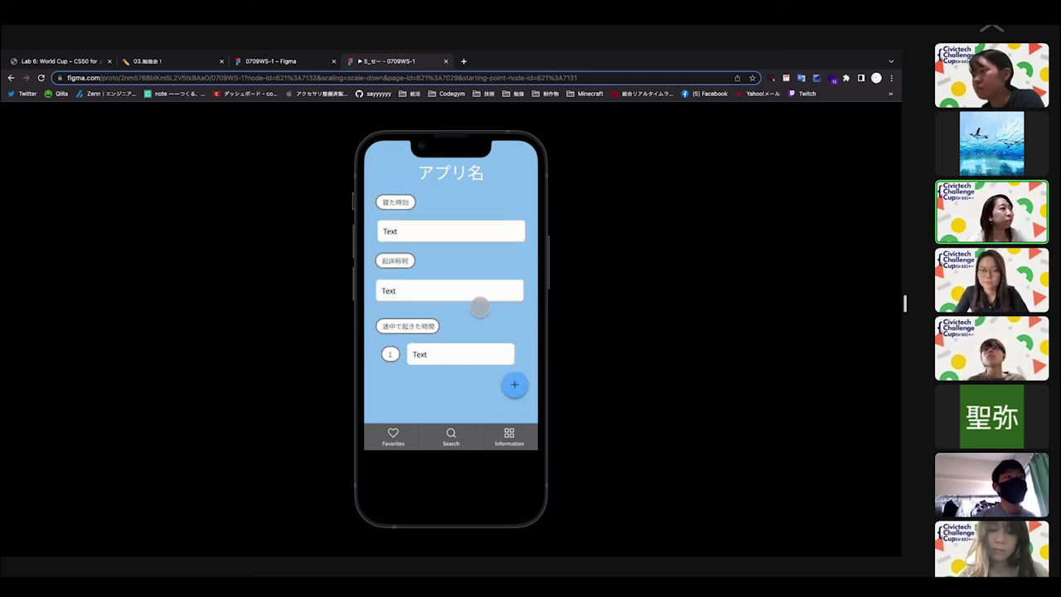